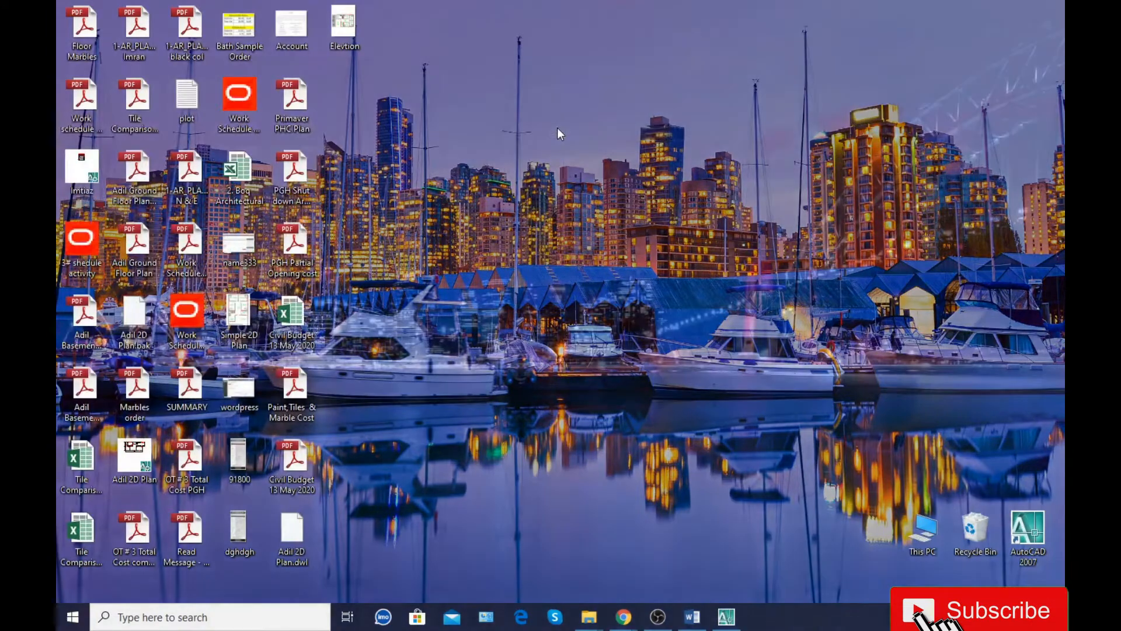
pyautogui.rightClick(519, 109)
pyautogui.click(560, 149)
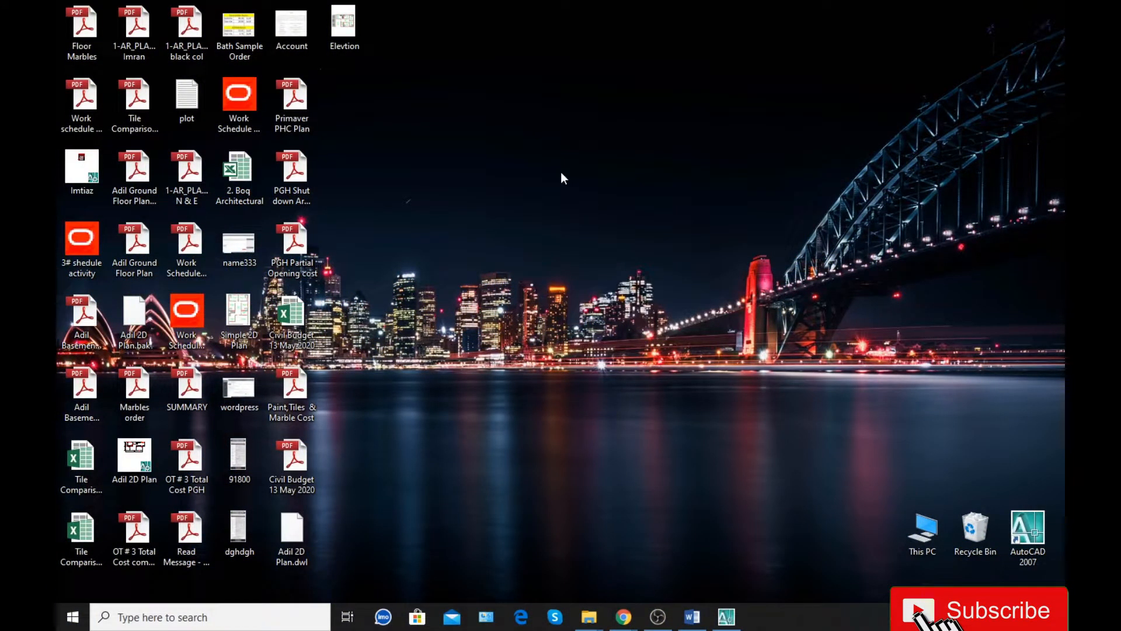
# In the Word lesson document, reword the first bullet as "How to make Text in AutoCAD." and delete the second bullet
pyautogui.click(689, 613)
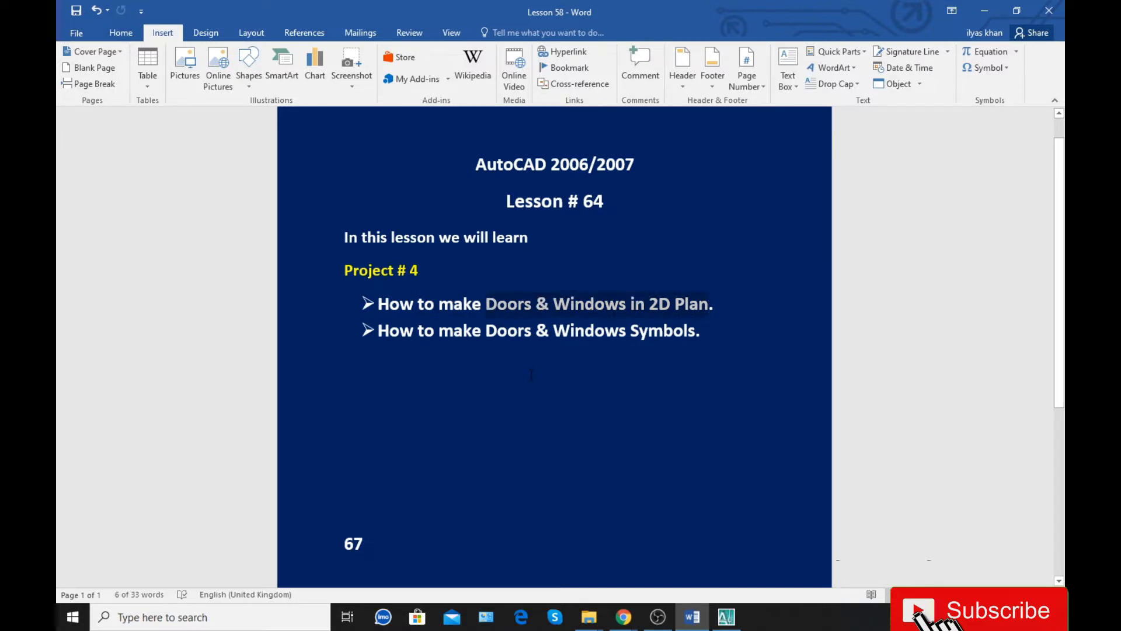
pyautogui.write('Text in autoCAD.')
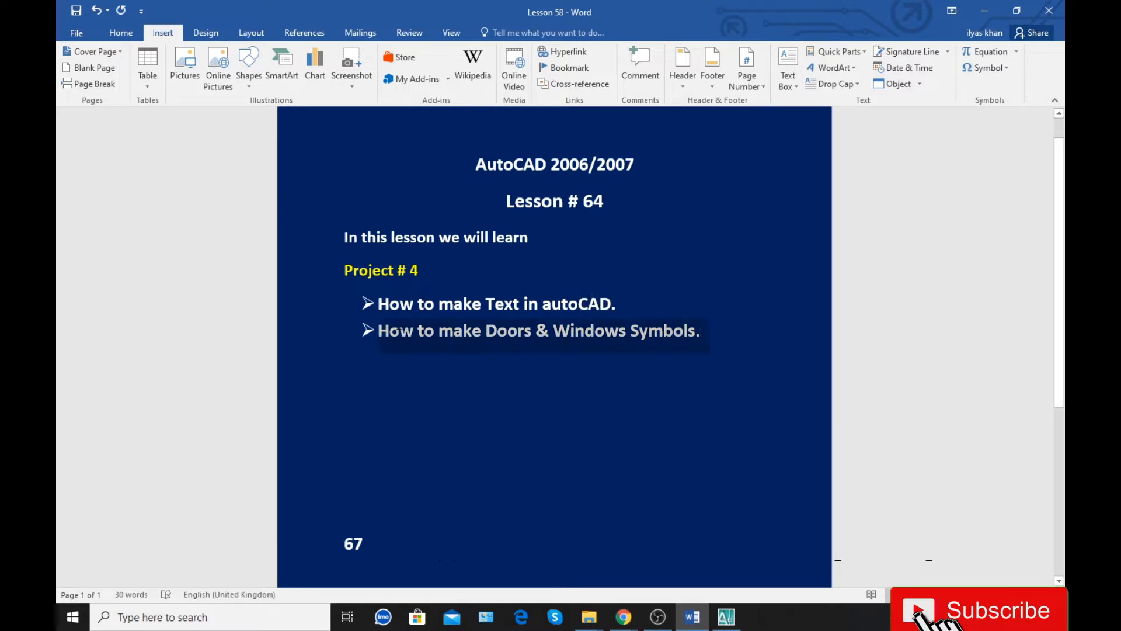
pyautogui.press('BackSpace')
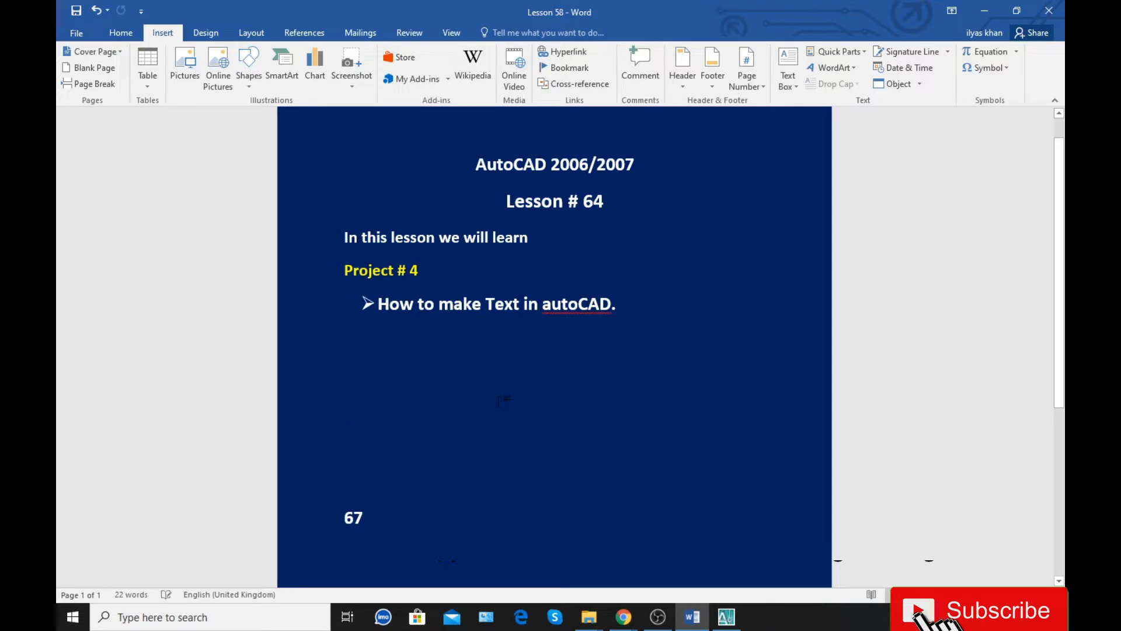
pyautogui.rightClick(571, 306)
pyautogui.click(642, 323)
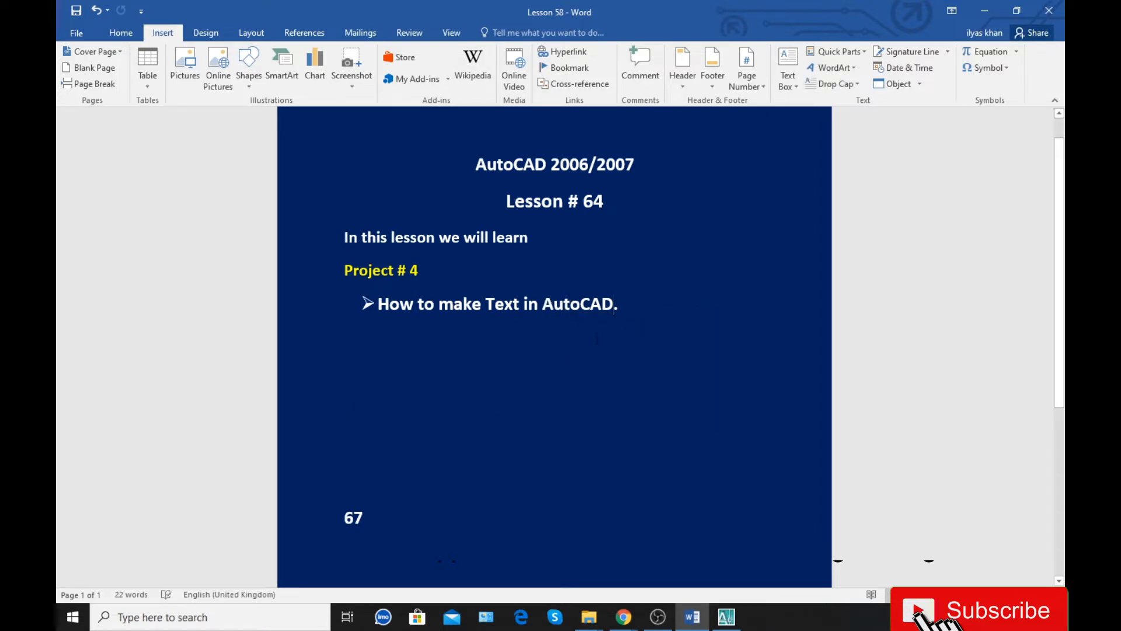
# Switch to the Adil 2D Plan drawing in AutoCAD and look over the floor plans with finished room labels
pyautogui.click(726, 617)
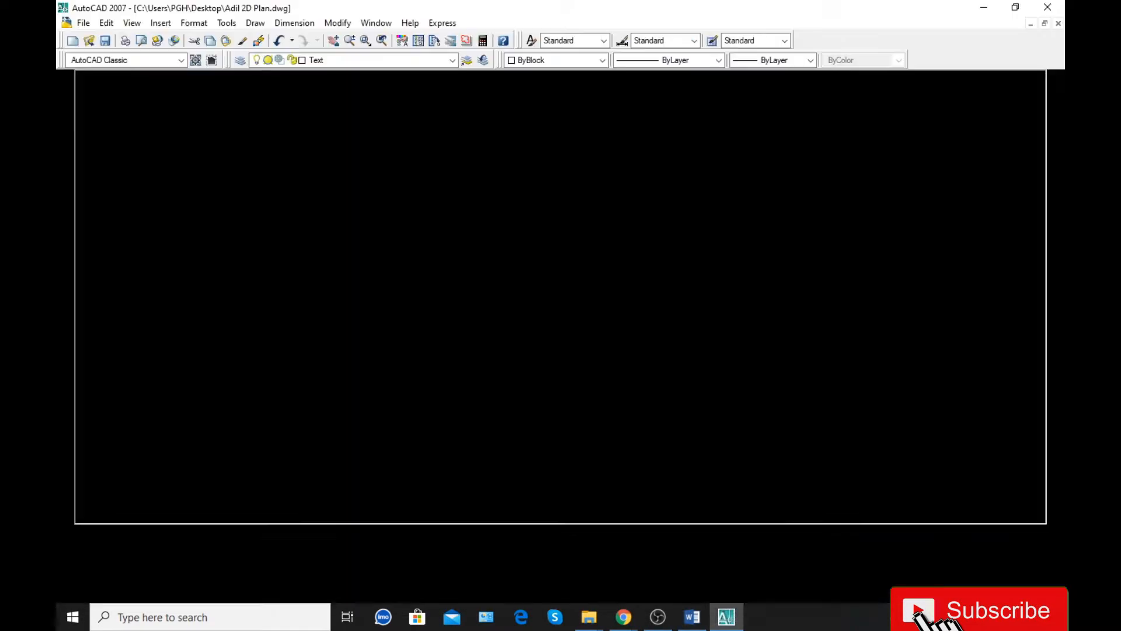
pyautogui.press('Escape')
pyautogui.scroll(-10, 579, 316)
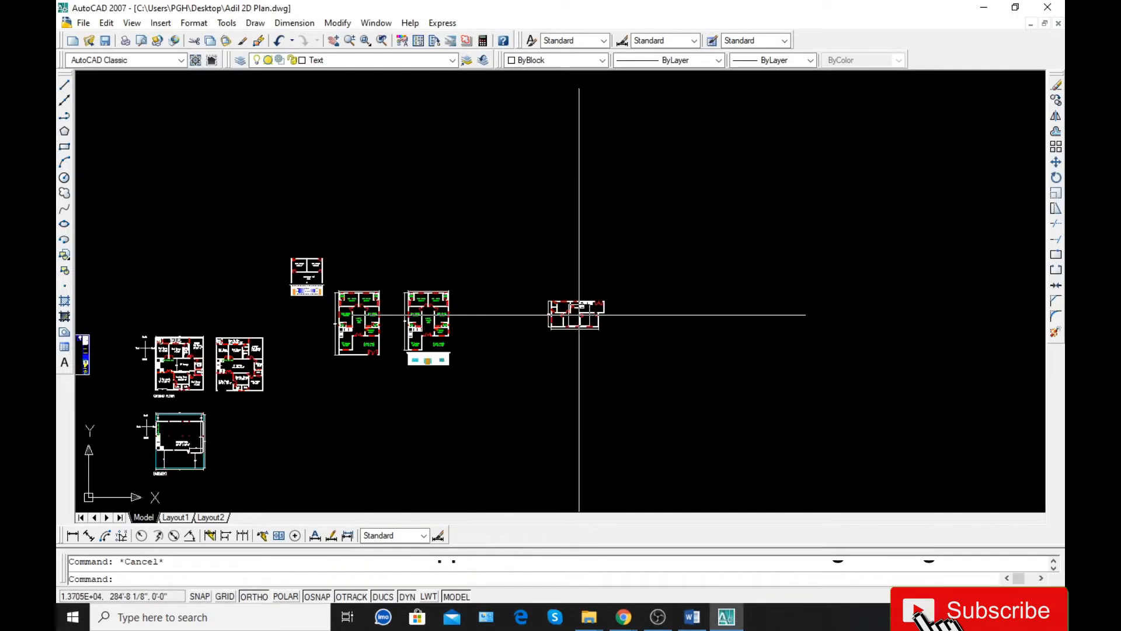
pyautogui.scroll(7, 402, 340)
pyautogui.scroll(-8, 282, 308)
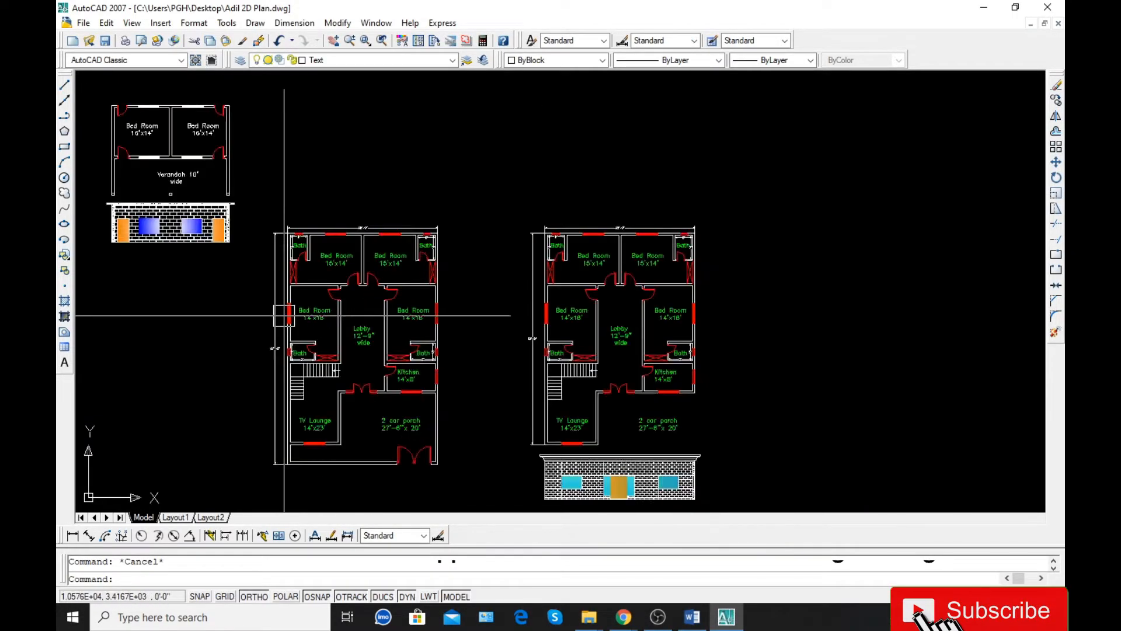
pyautogui.scroll(8, 309, 306)
pyautogui.click(266, 324)
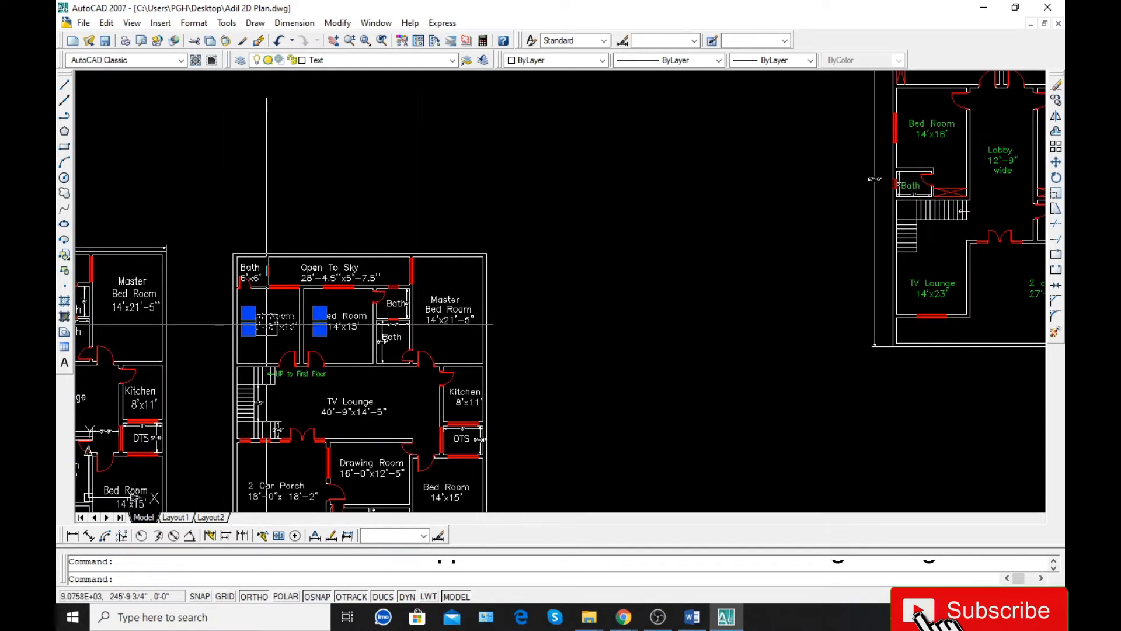
pyautogui.press('Escape')
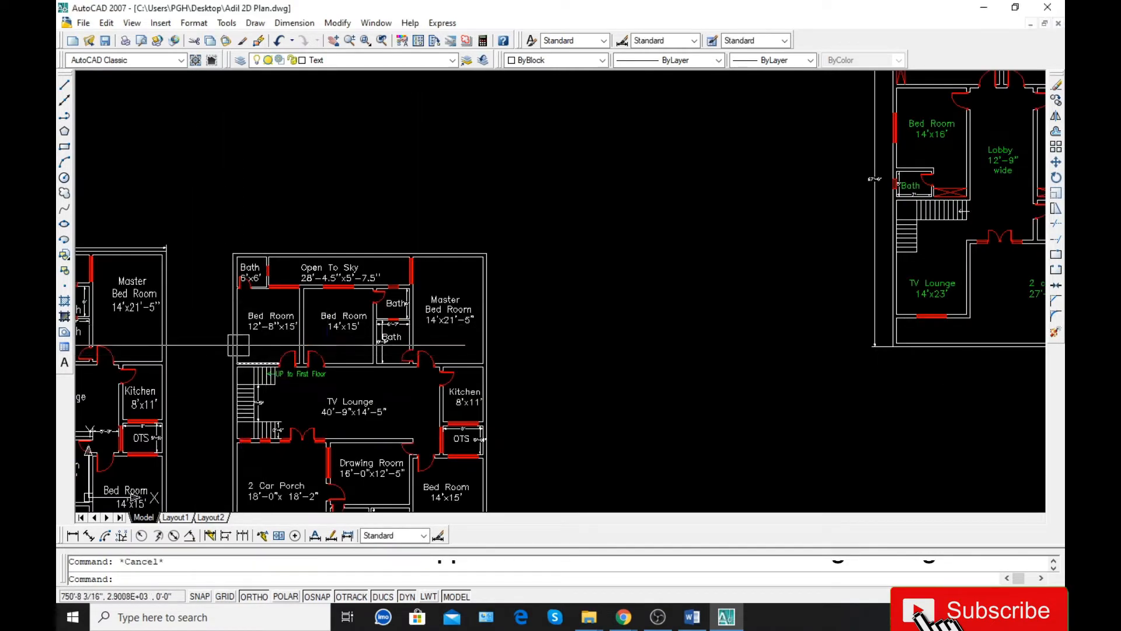
# Copy the Bath, Bed Room and TV Lounge labels from the finished plan onto the unlabelled 51'-6" wide plan
pyautogui.scroll(3, 243, 318)
pyautogui.click(272, 211)
pyautogui.click(280, 318)
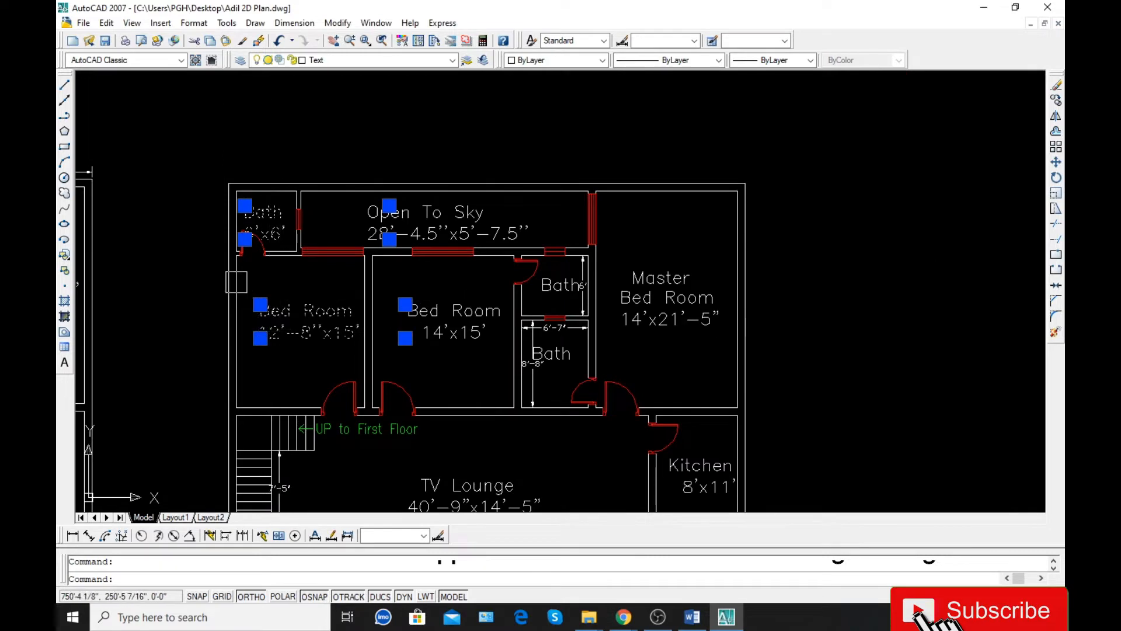
pyautogui.scroll(-5, 234, 271)
pyautogui.scroll(5, 235, 270)
pyautogui.scroll(-4, 259, 296)
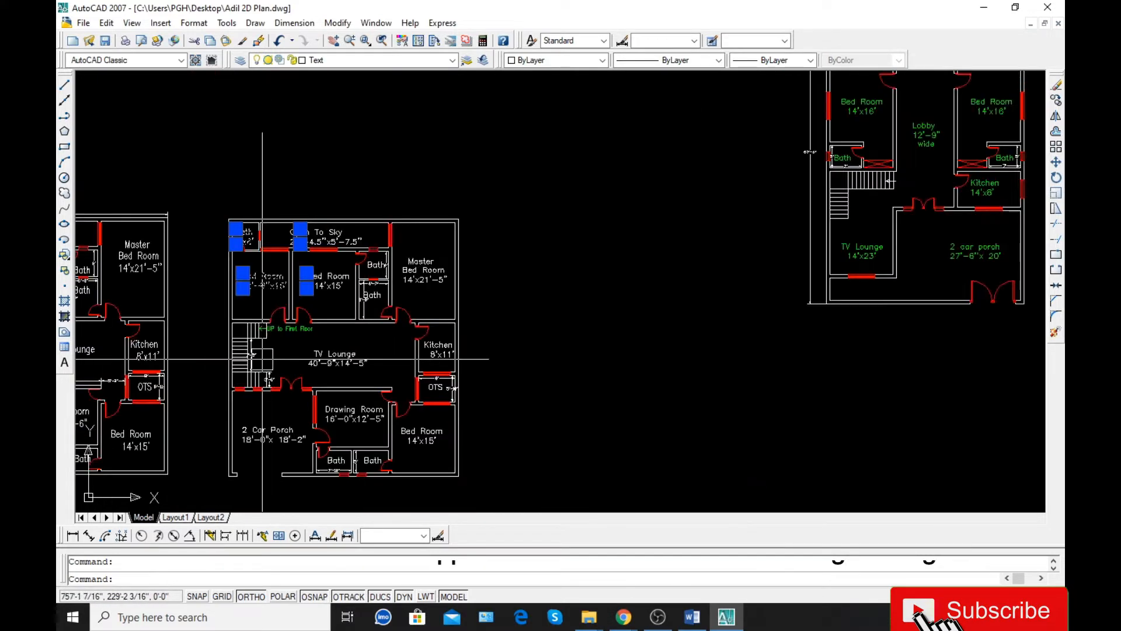
pyautogui.click(321, 349)
pyautogui.write('co')
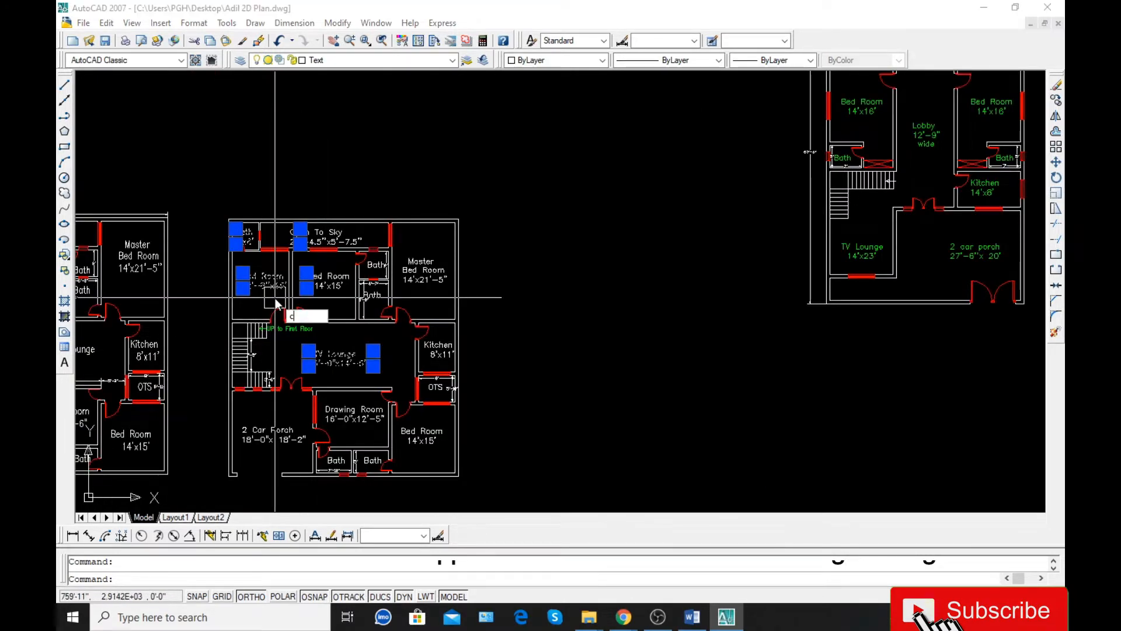
pyautogui.press('Return')
pyautogui.click(275, 297)
pyautogui.scroll(-5, 222, 327)
pyautogui.scroll(6, 508, 285)
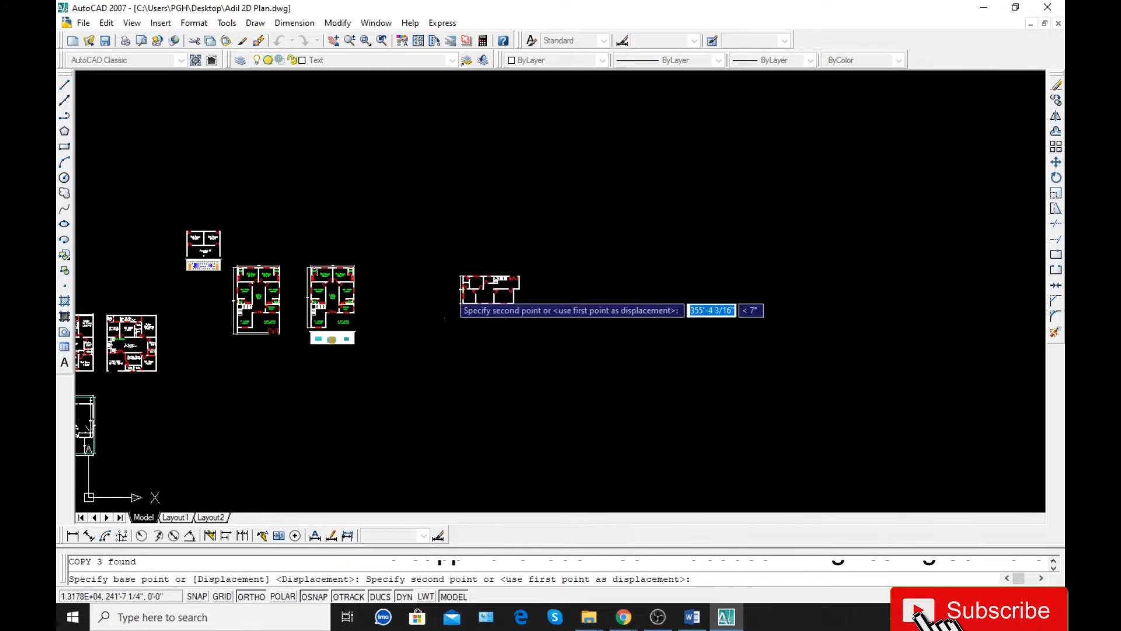
pyautogui.press('F8')
pyautogui.scroll(3, 570, 297)
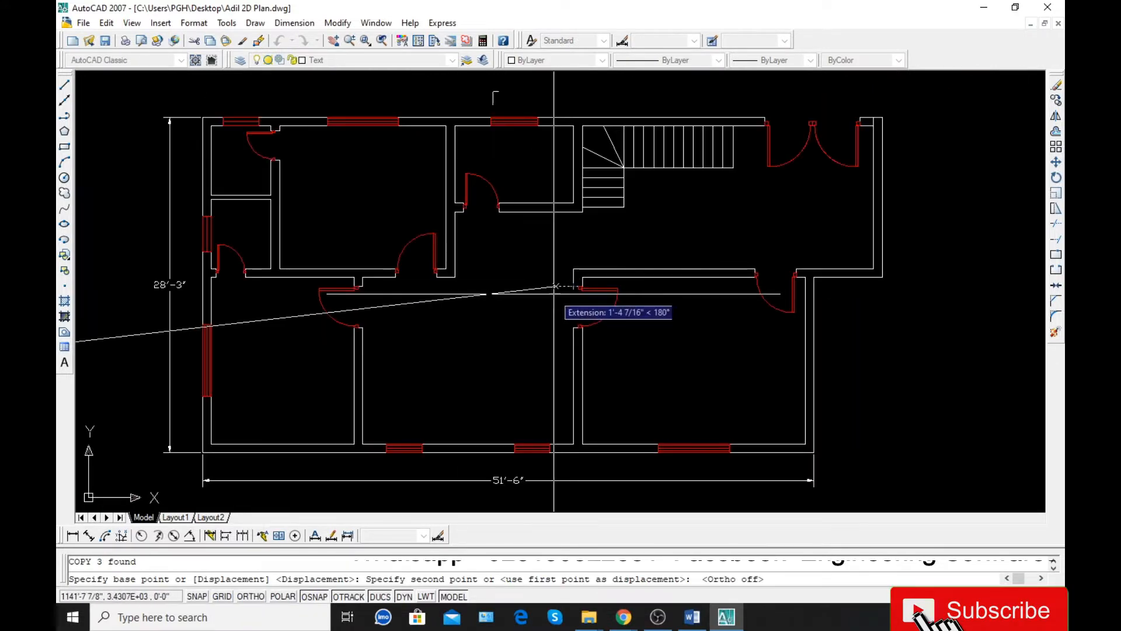
pyautogui.click(467, 314)
pyautogui.press('Escape')
# Move the copied Bath label into the small room at the plan's upper-left corner
pyautogui.click(416, 169)
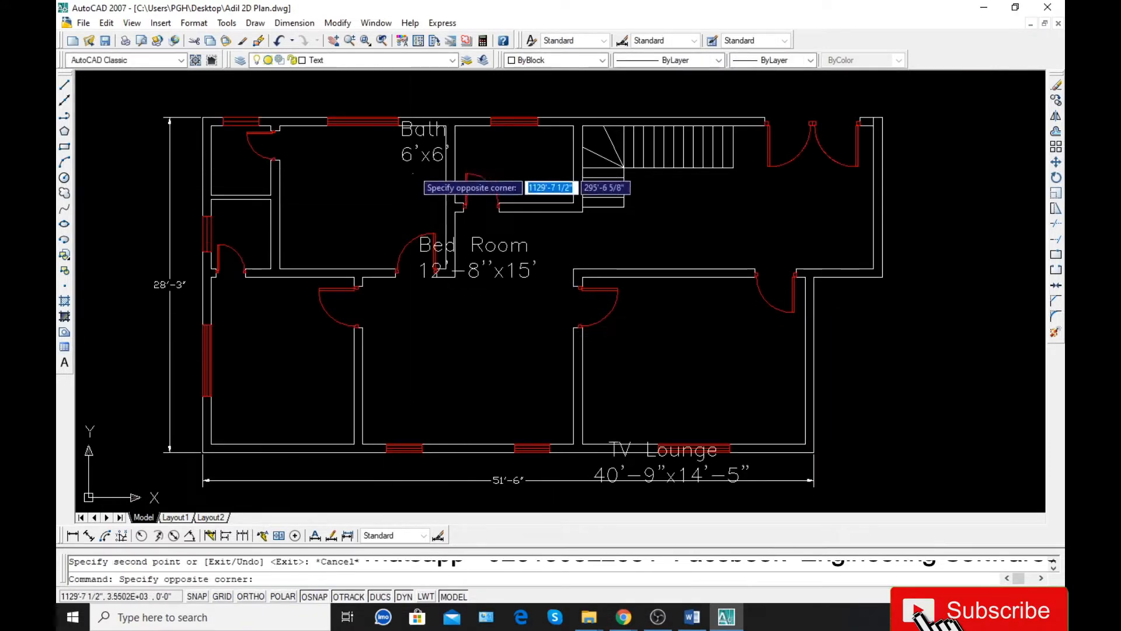
pyautogui.click(397, 151)
pyautogui.write('m')
pyautogui.press('Return')
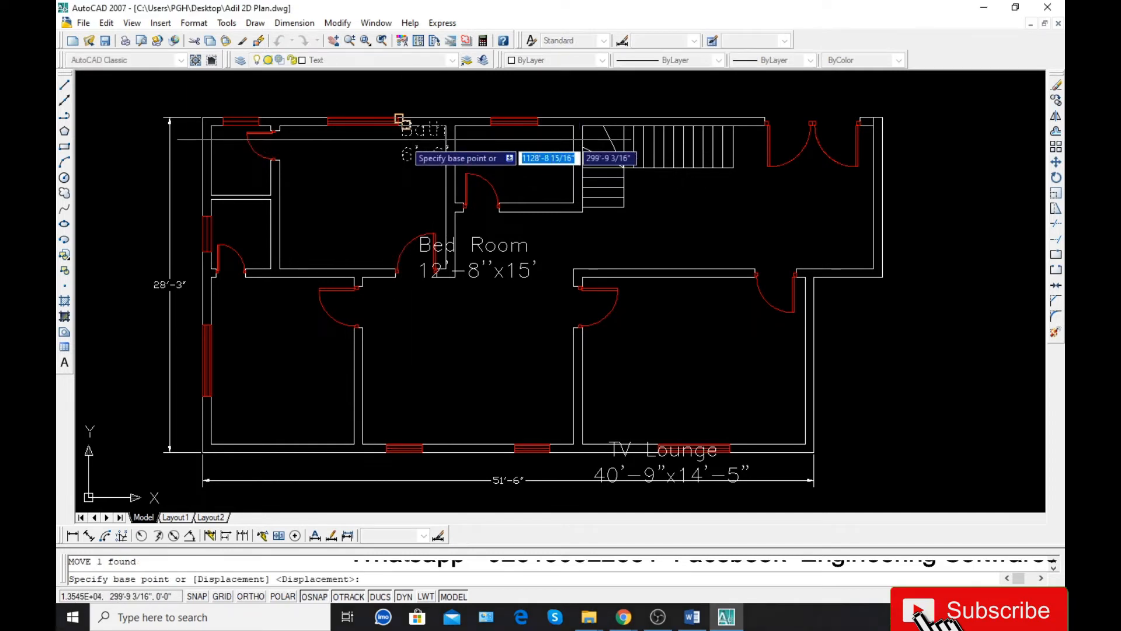
pyautogui.click(400, 123)
pyautogui.scroll(5, 211, 159)
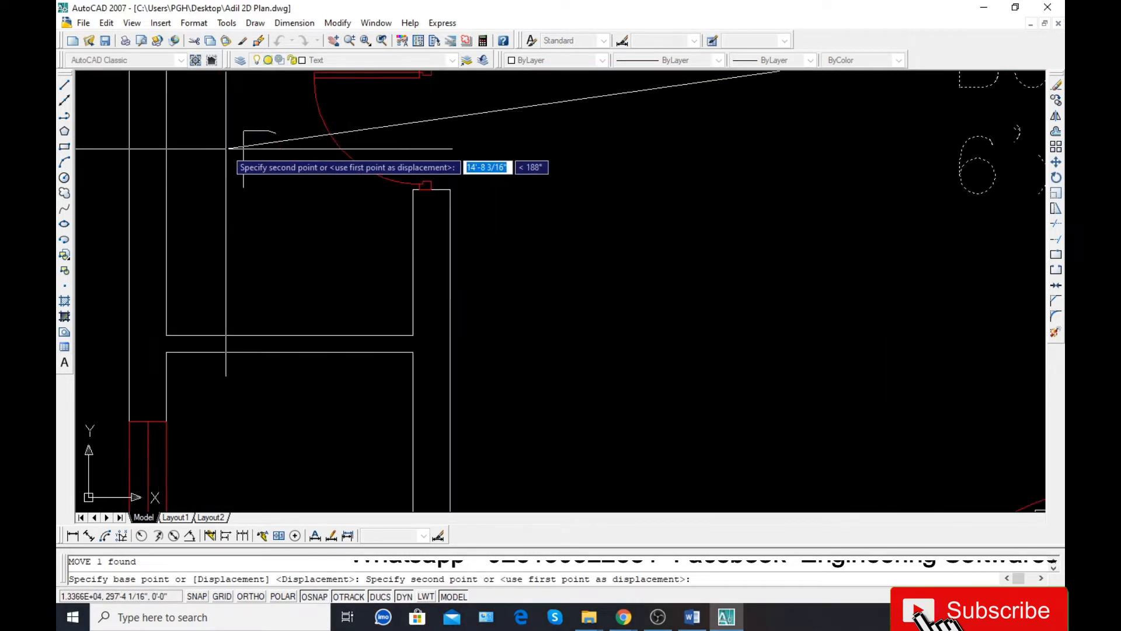
pyautogui.click(197, 119)
pyautogui.scroll(-4, 199, 176)
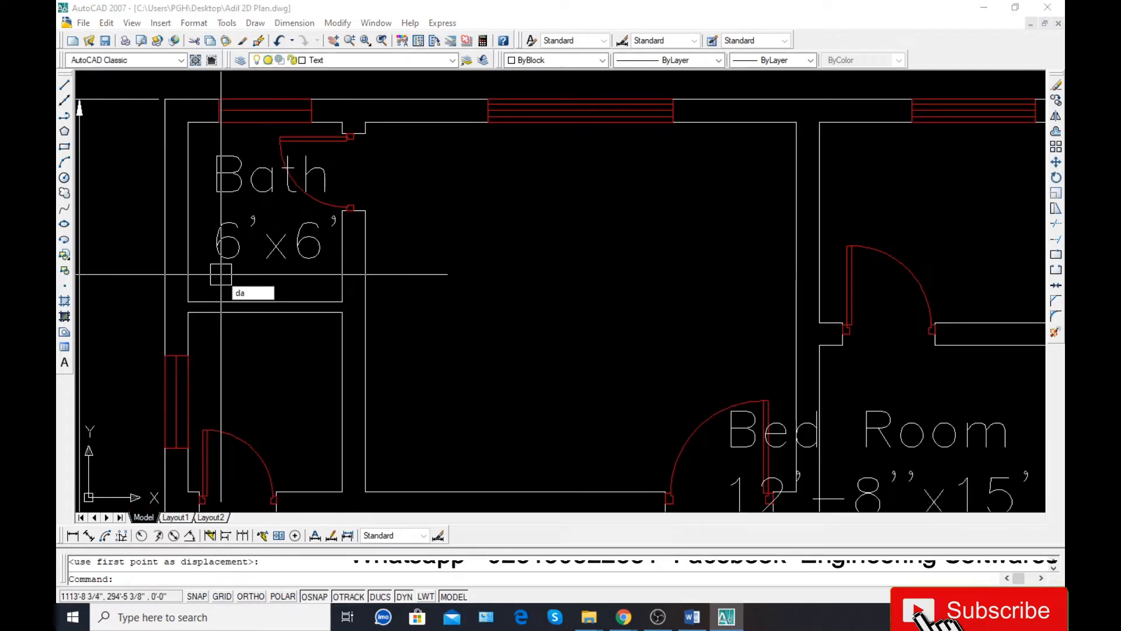
# Check the upper-left bath's two inside dimensions with trial aligned dimensions, without placing them
pyautogui.write('dal')
pyautogui.press('Return')
pyautogui.press('Return')
pyautogui.click(241, 302)
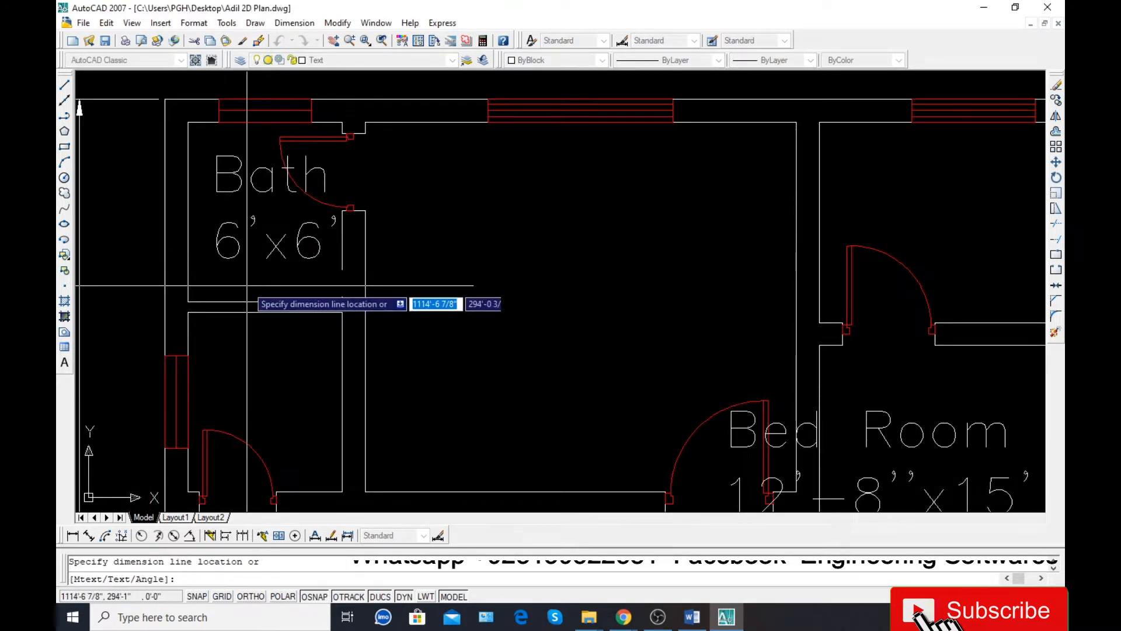
pyautogui.press('Escape')
pyautogui.press('Return')
pyautogui.press('Return')
pyautogui.click(188, 252)
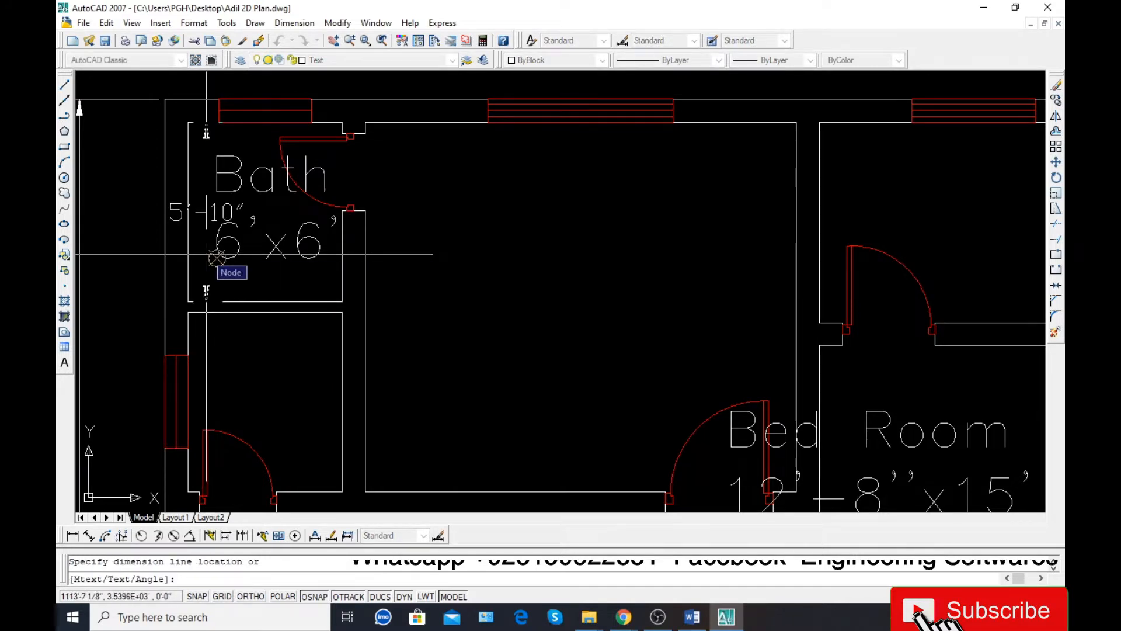
pyautogui.press('Escape')
# Change the size line of the upper-left Bath label to 5'x6'
pyautogui.click(216, 245)
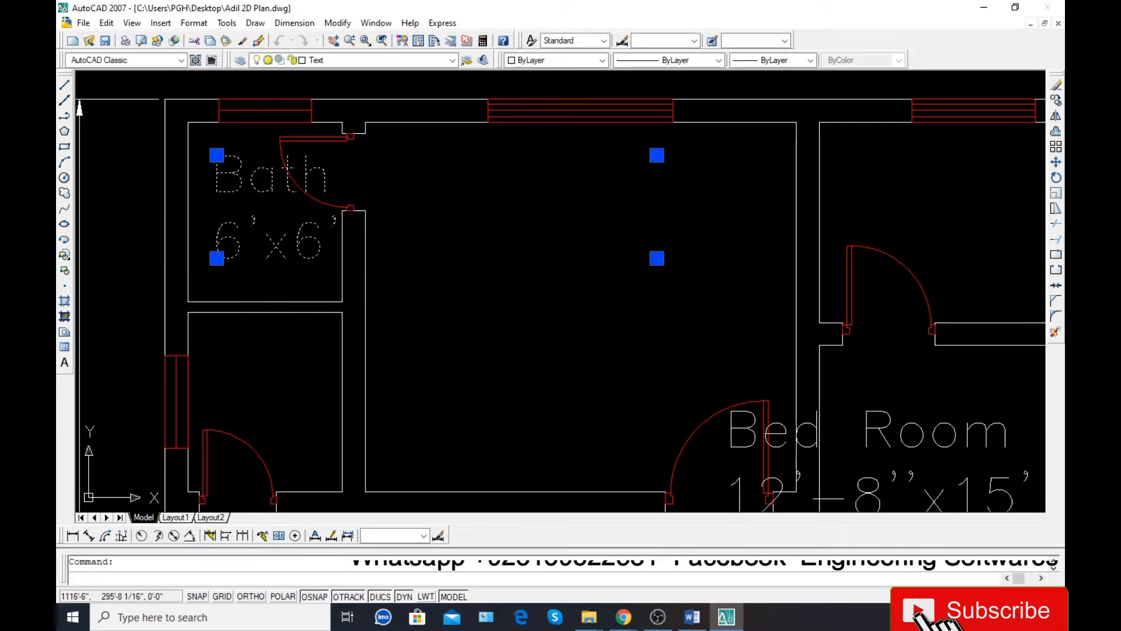
pyautogui.doubleClick(216, 245)
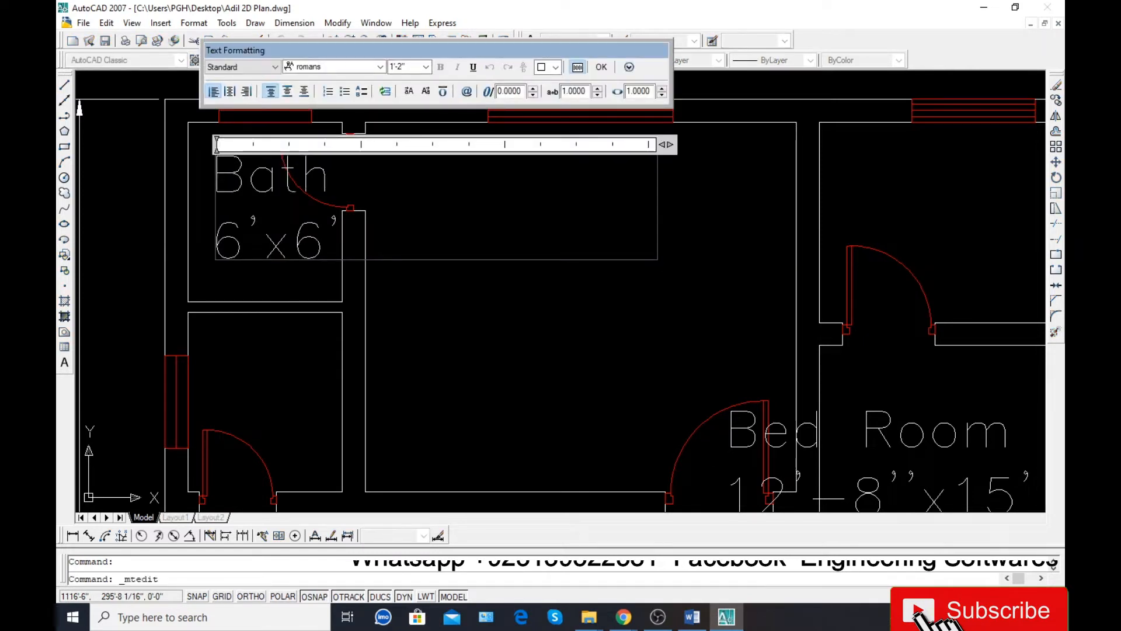
pyautogui.click(286, 351)
# Copy the 5'x6' Bath label straight down with Ortho on into the second bath directly below
pyautogui.write('c')
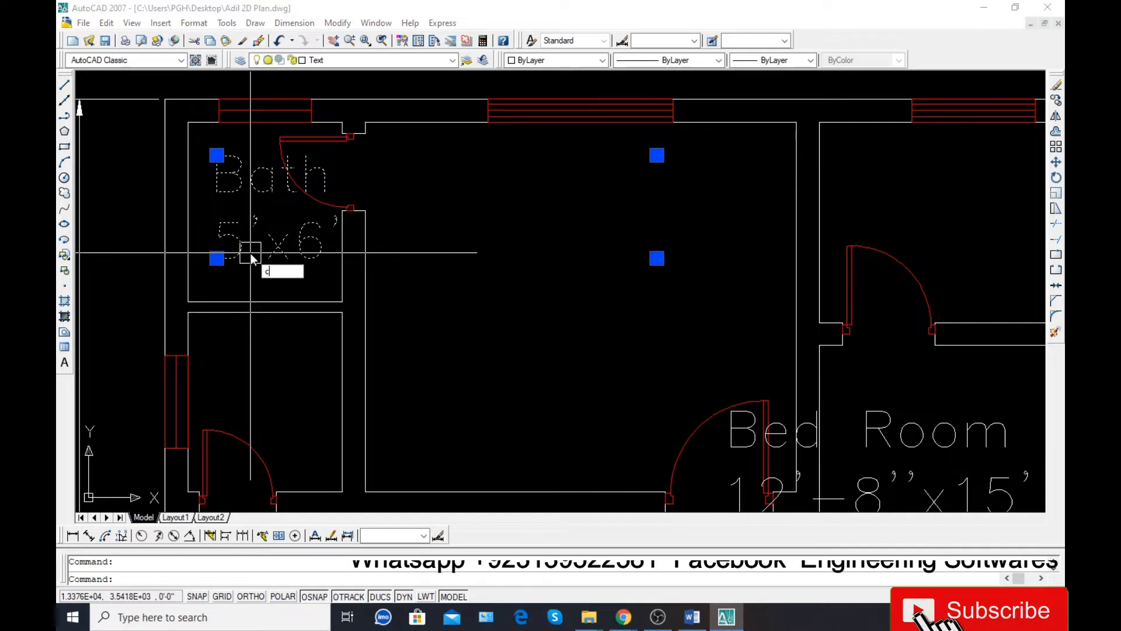
pyautogui.write('o')
pyautogui.press('Return')
pyautogui.click(216, 155)
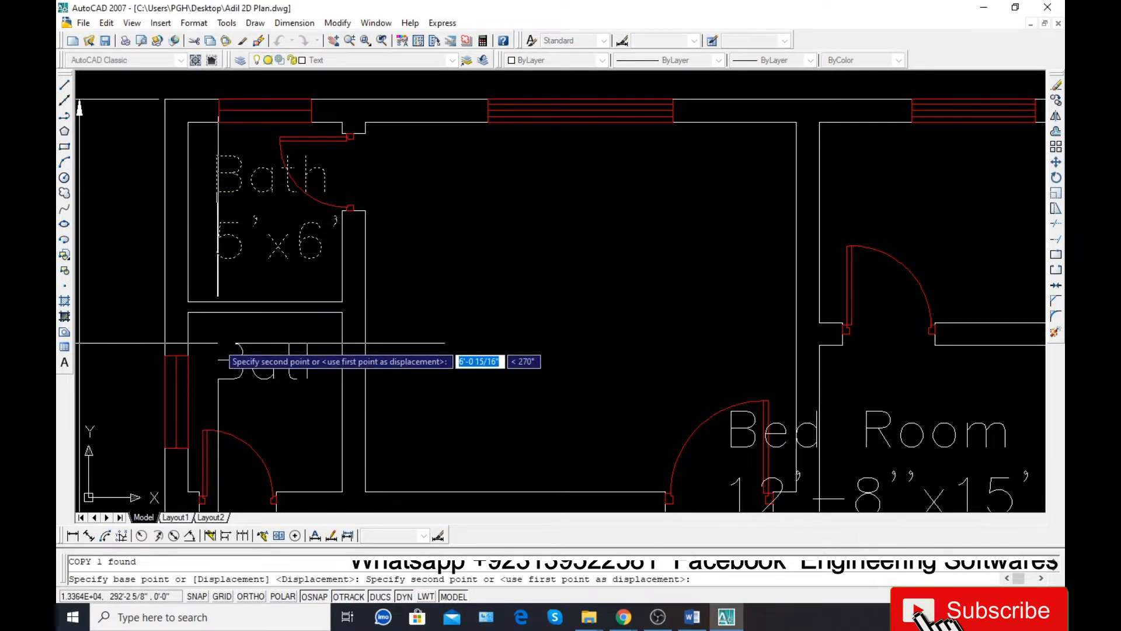
pyautogui.press('F8')
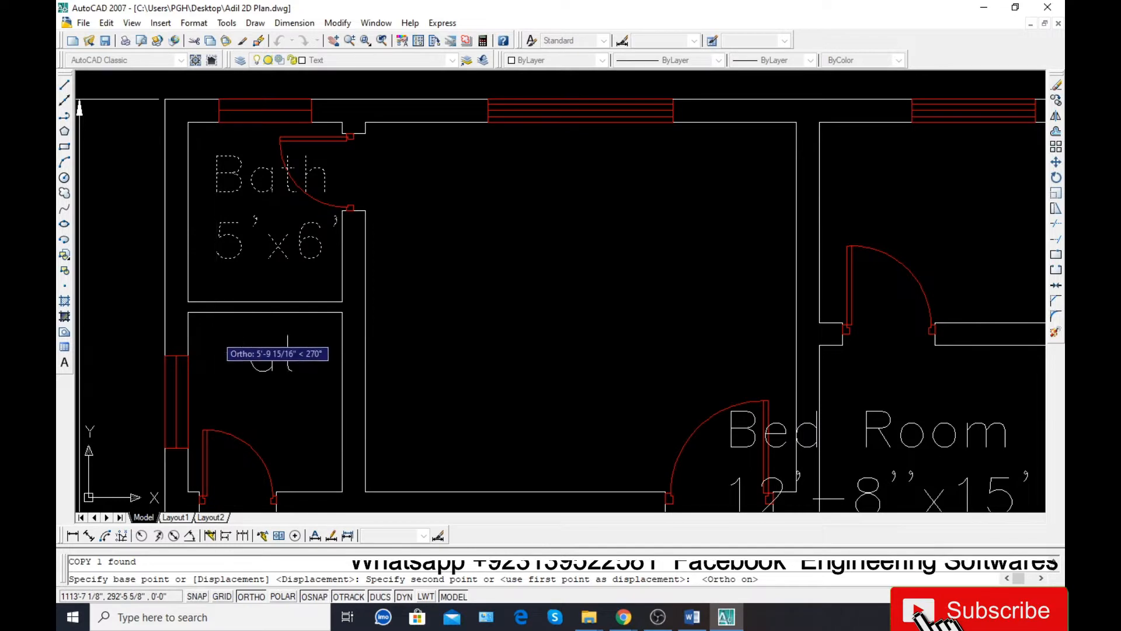
pyautogui.click(218, 335)
pyautogui.press('Escape')
# Move both Bath labels 3 inches to the left
pyautogui.click(266, 355)
pyautogui.click(266, 251)
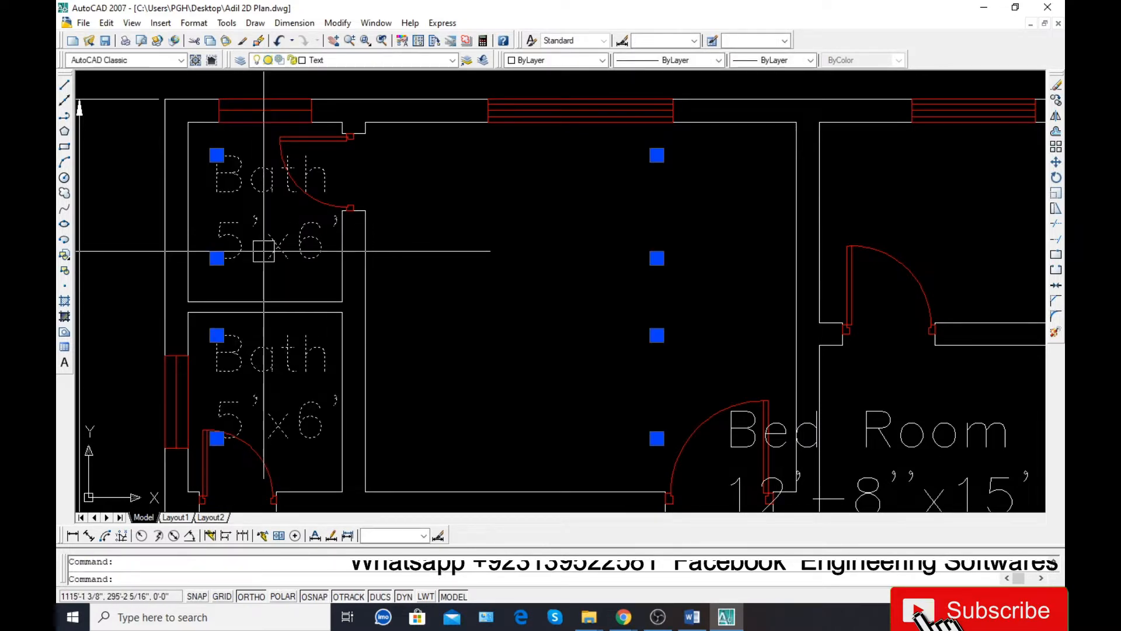
pyautogui.write('m')
pyautogui.press('Return')
pyautogui.click(456, 305)
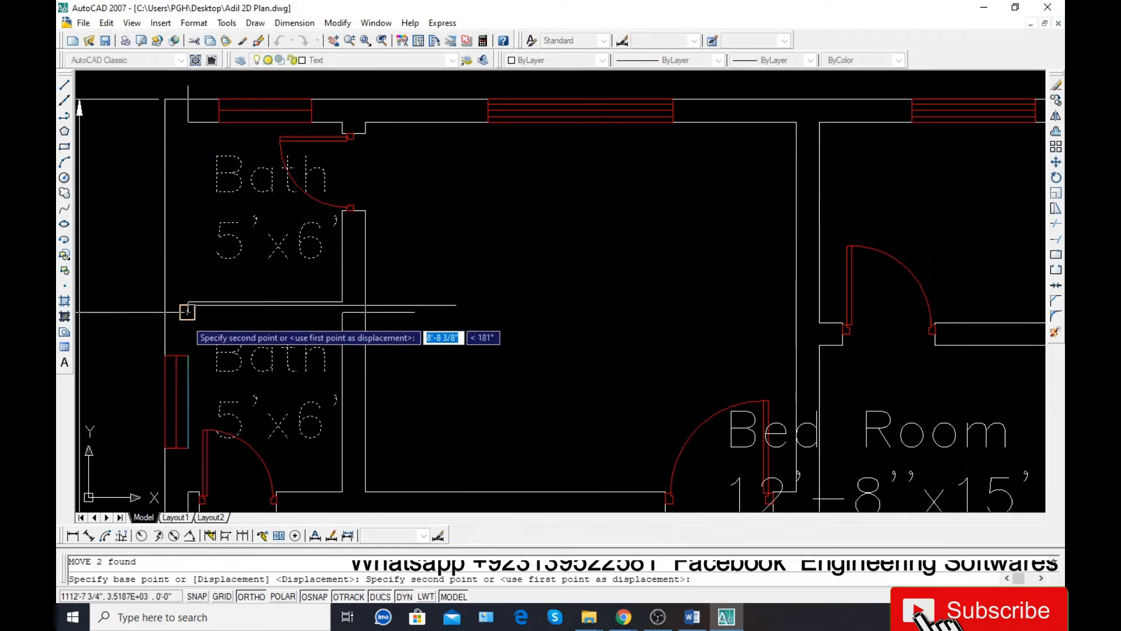
pyautogui.write('3')
pyautogui.press('Return')
# Move the Bed Room label into the room just right of the two baths
pyautogui.scroll(-5, 174, 197)
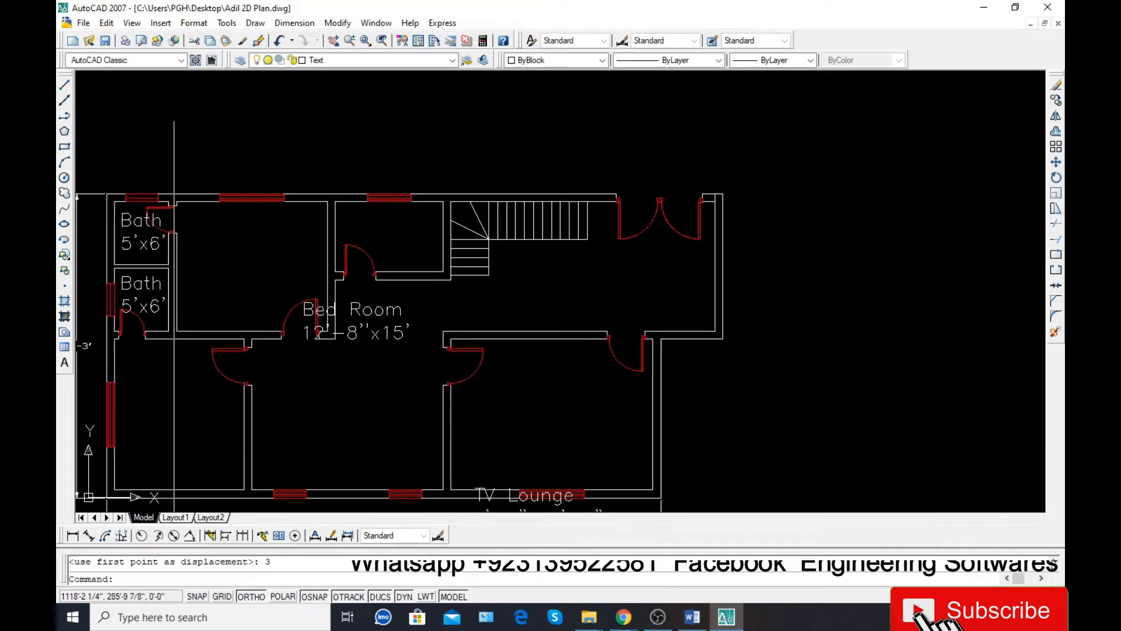
pyautogui.click(357, 323)
pyautogui.write('m')
pyautogui.press('Return')
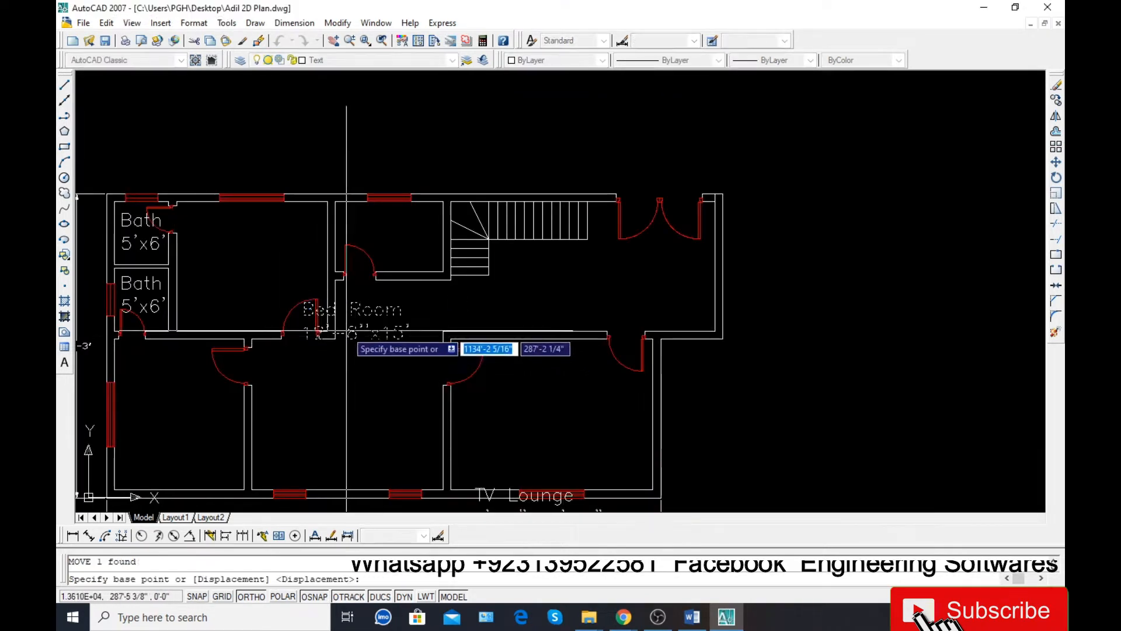
pyautogui.click(302, 301)
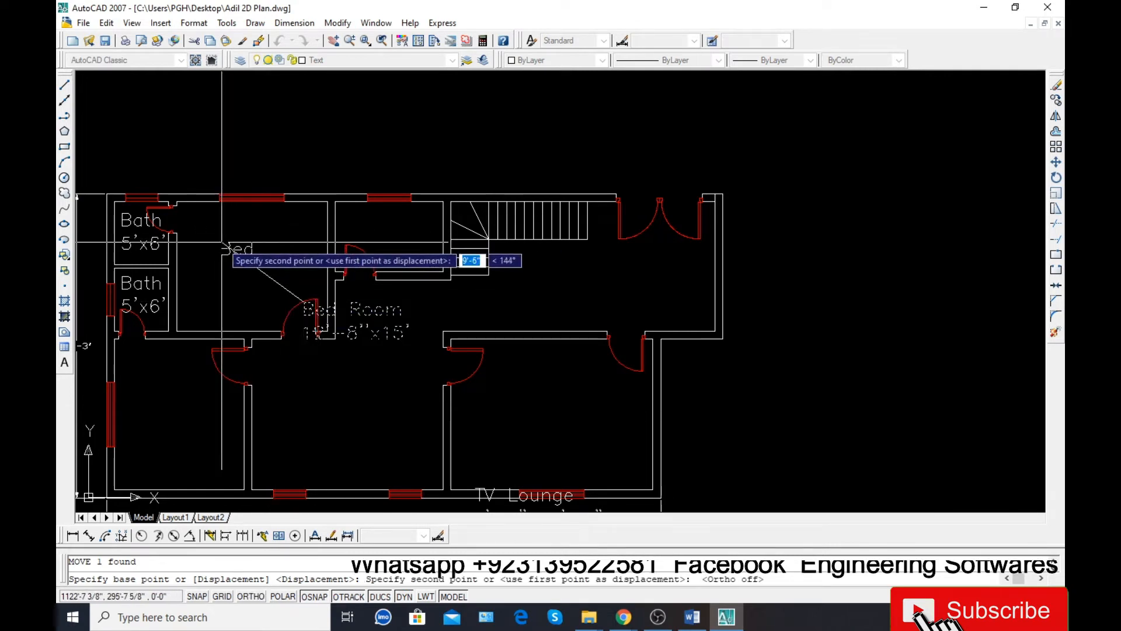
pyautogui.click(219, 249)
# Shift the Bed Room label 12 inches to the left with Ortho on to centre it in its room
pyautogui.click(245, 270)
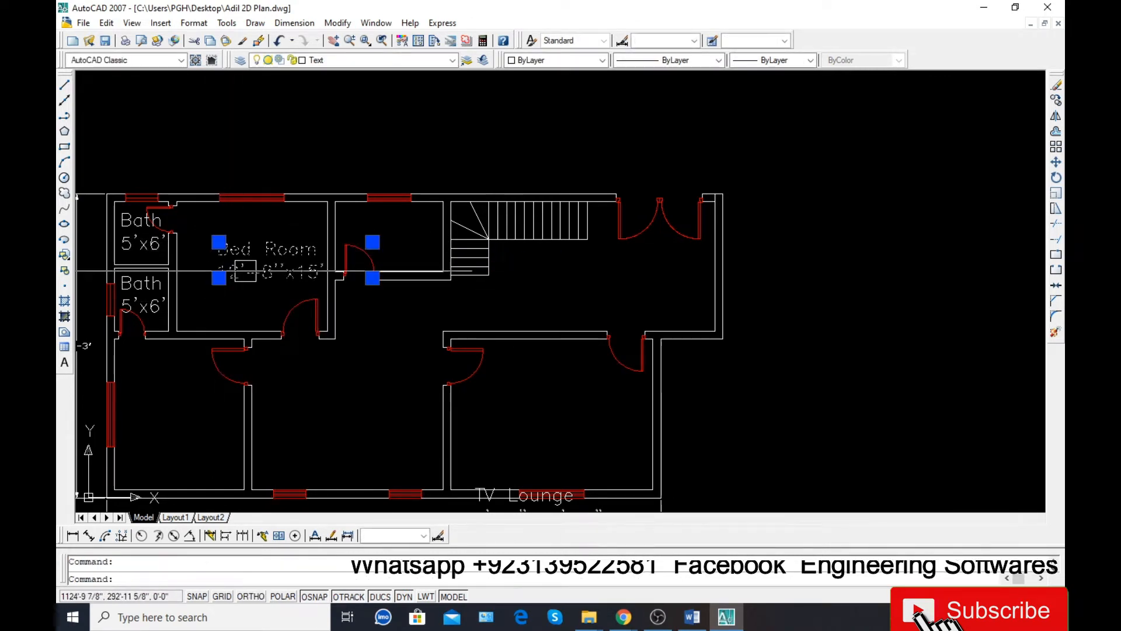
pyautogui.write('m')
pyautogui.press('Return')
pyautogui.click(231, 306)
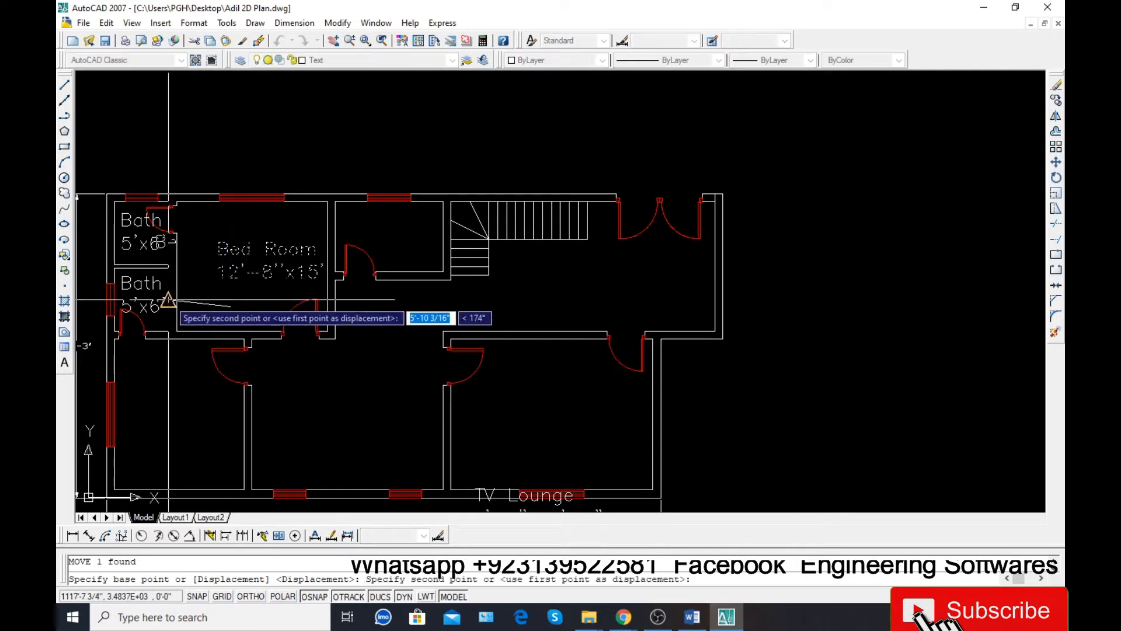
pyautogui.press('F8')
pyautogui.write('1')
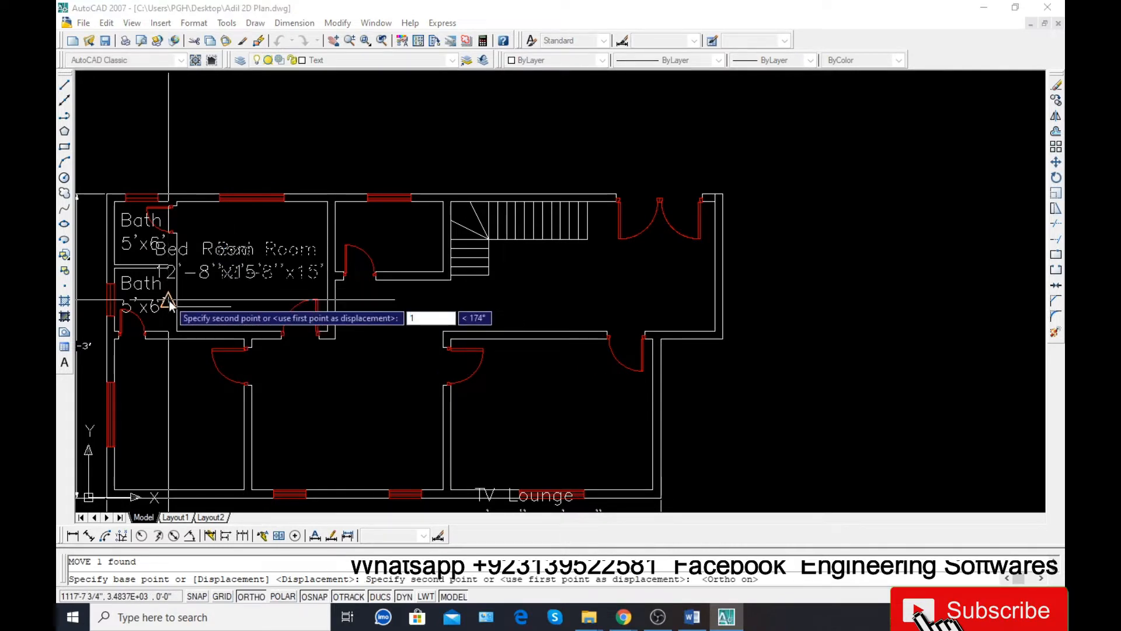
pyautogui.write('2')
pyautogui.press('Return')
pyautogui.scroll(3, 216, 277)
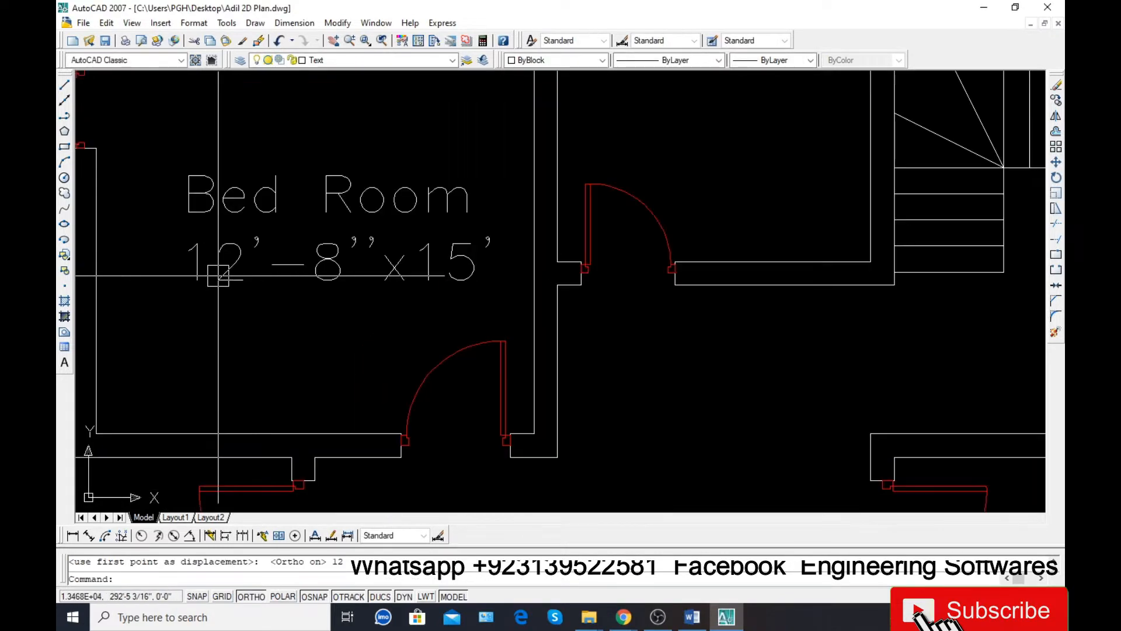
# Change the size line of the Bed Room label beside the two baths to 14'x12'
pyautogui.doubleClick(345, 265)
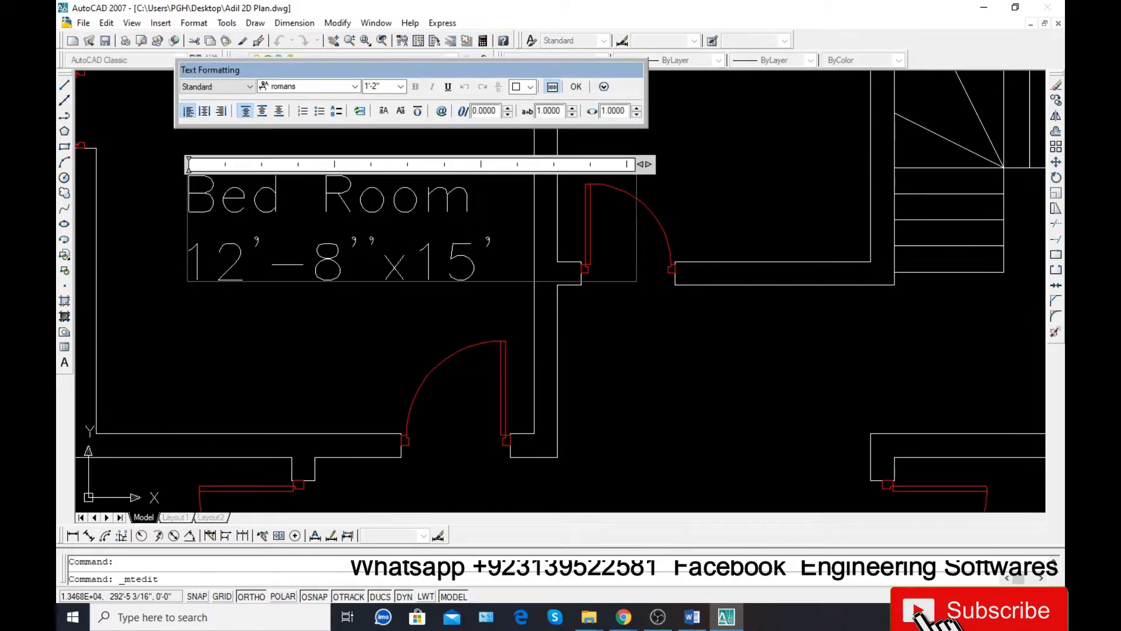
pyautogui.hotkey('shift', 'Left')
pyautogui.hotkey('shift', 'Left')
pyautogui.hotkey('shift', 'Left')
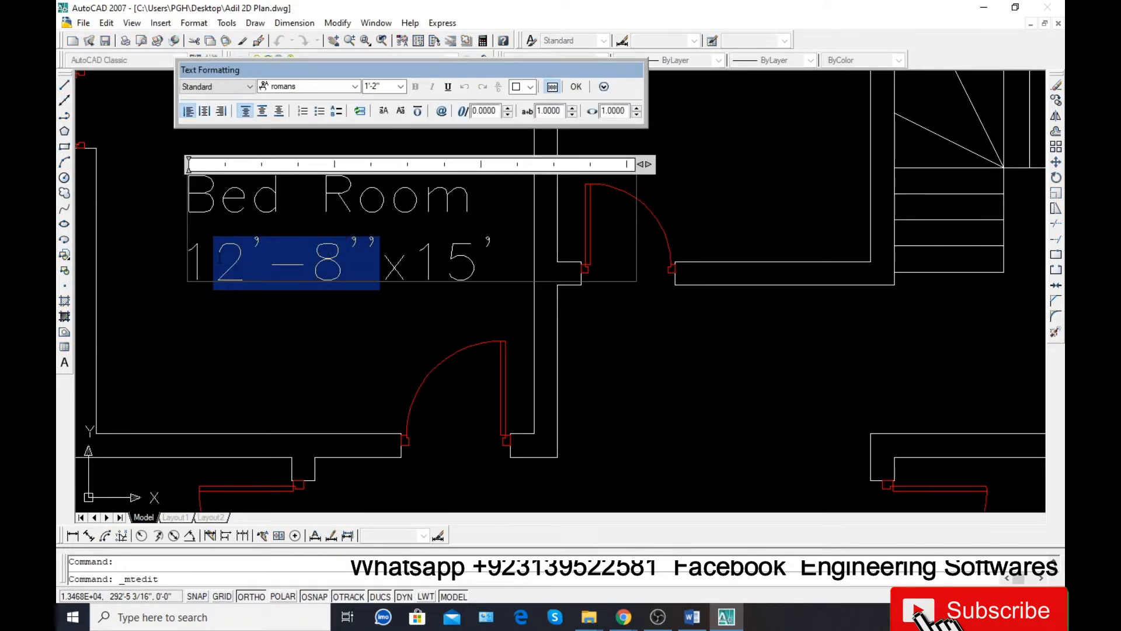
pyautogui.write("4'")
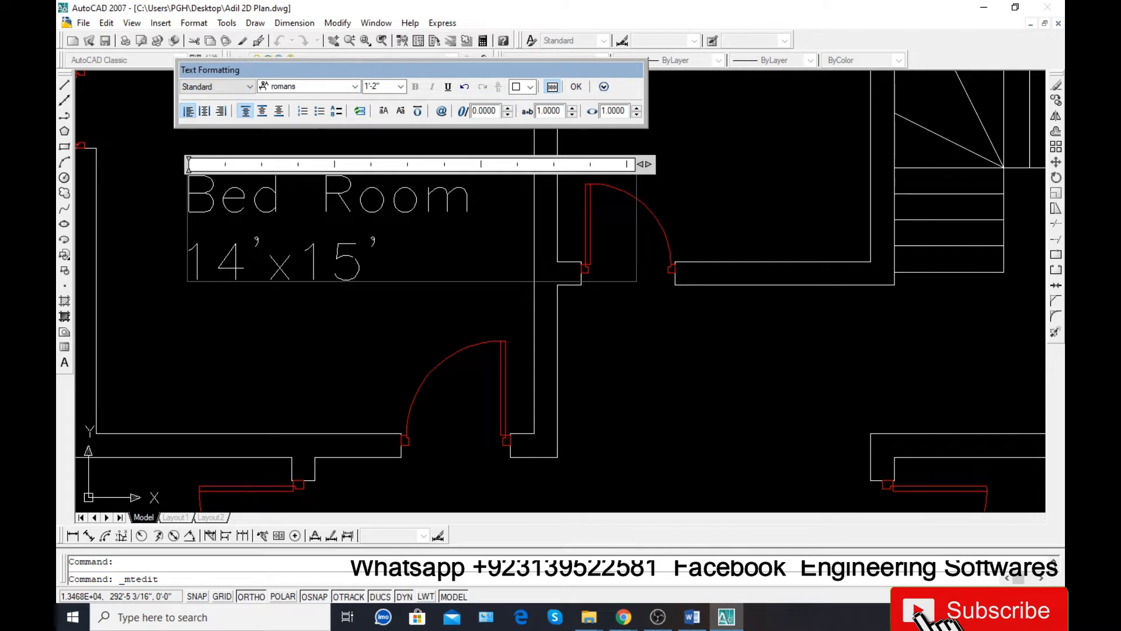
pyautogui.press('BackSpace')
pyautogui.write('2')
pyautogui.click(359, 330)
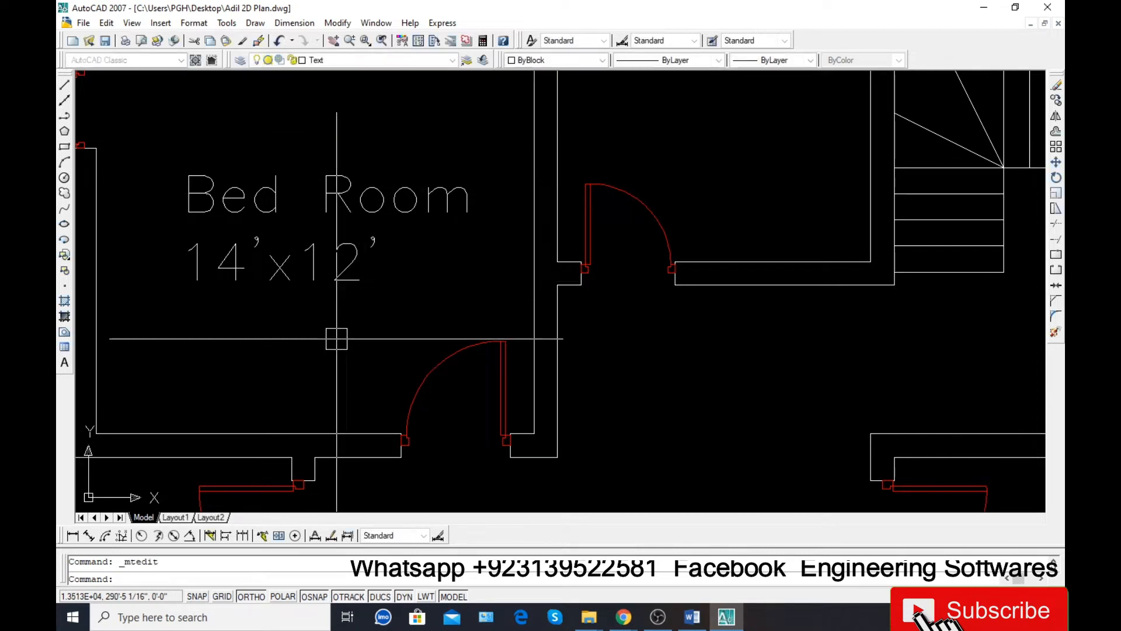
# Indent the 14'x12' line so it sits centred beneath the Bed Room title
pyautogui.scroll(-3, 174, 283)
pyautogui.doubleClick(191, 262)
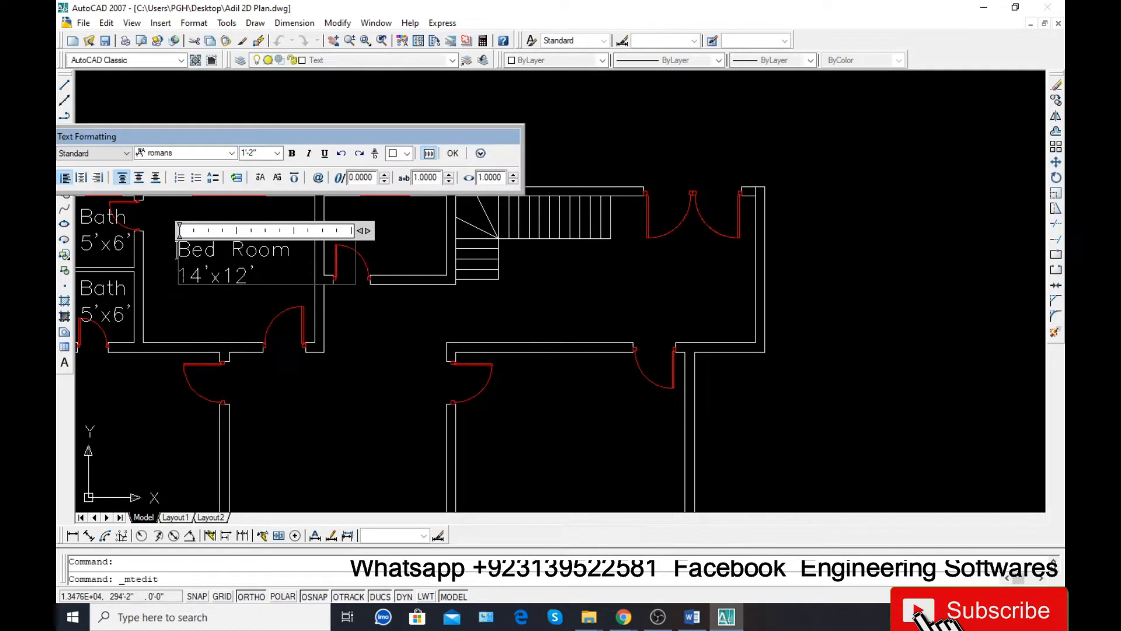
pyautogui.click(184, 310)
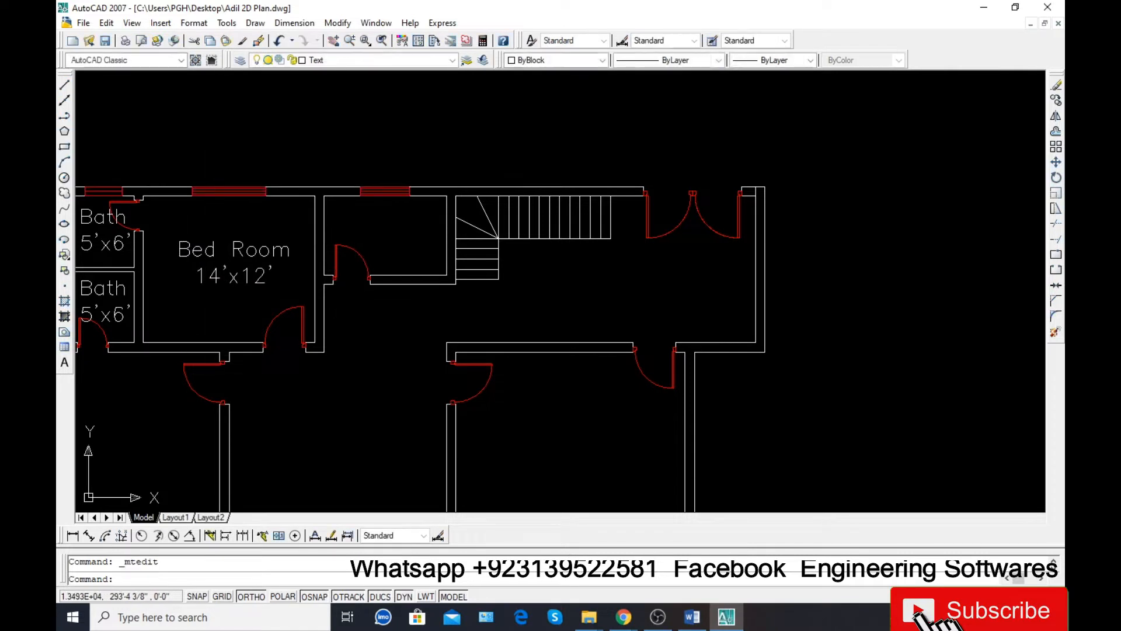
# Copy the 14'x12' Bed Room label into the room directly below the baths, with Ortho off
pyautogui.click(218, 269)
pyautogui.write('co')
pyautogui.press('Return')
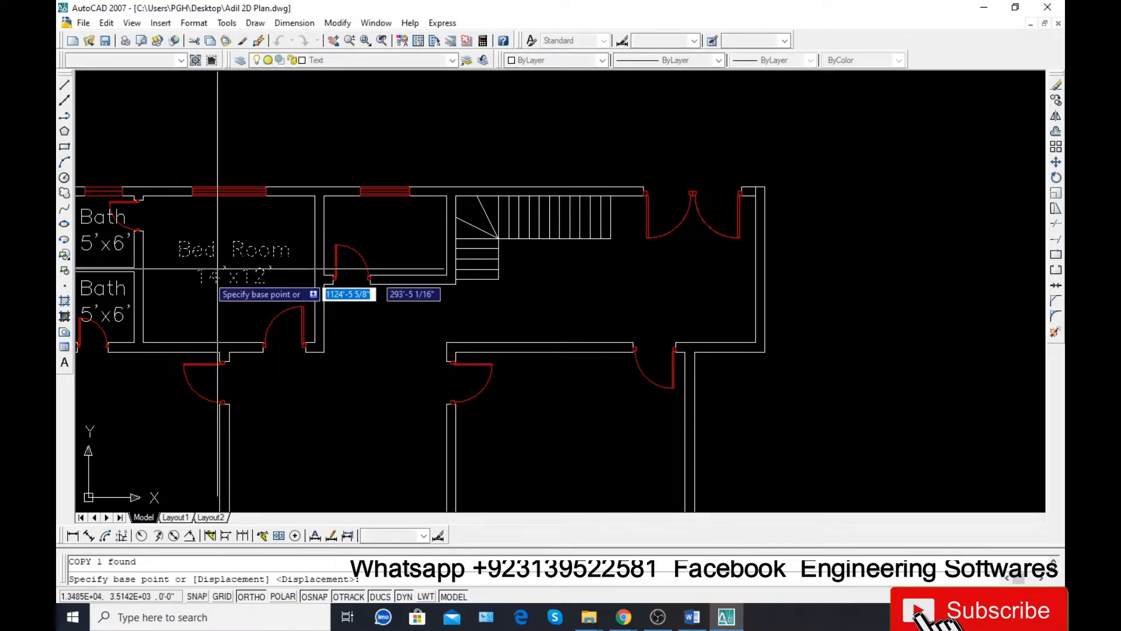
pyautogui.click(221, 290)
pyautogui.scroll(-4, 193, 321)
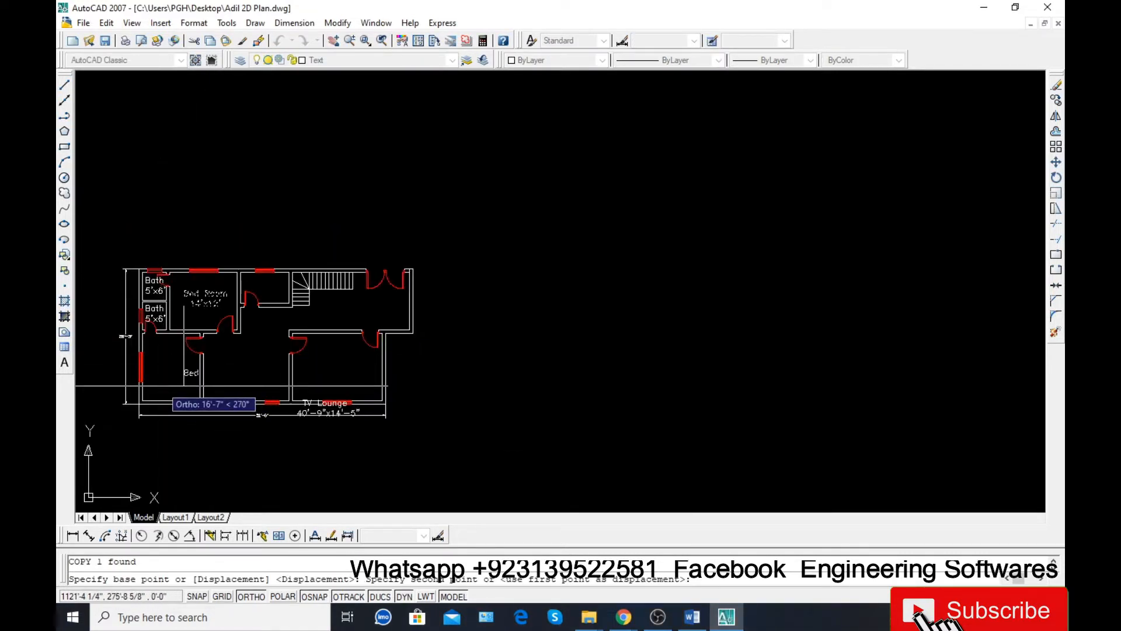
pyautogui.scroll(4, 126, 386)
pyautogui.press('F8')
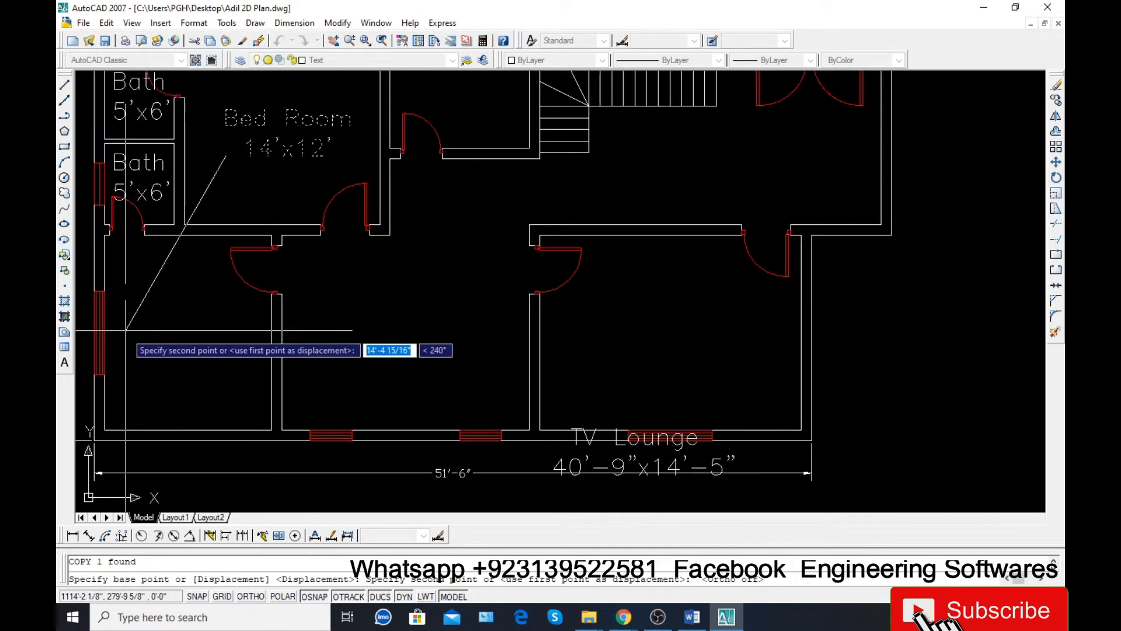
pyautogui.click(128, 351)
pyautogui.press('Return')
# Change the size line of the copied Bed Room label below the baths to 12'x14'
pyautogui.click(175, 330)
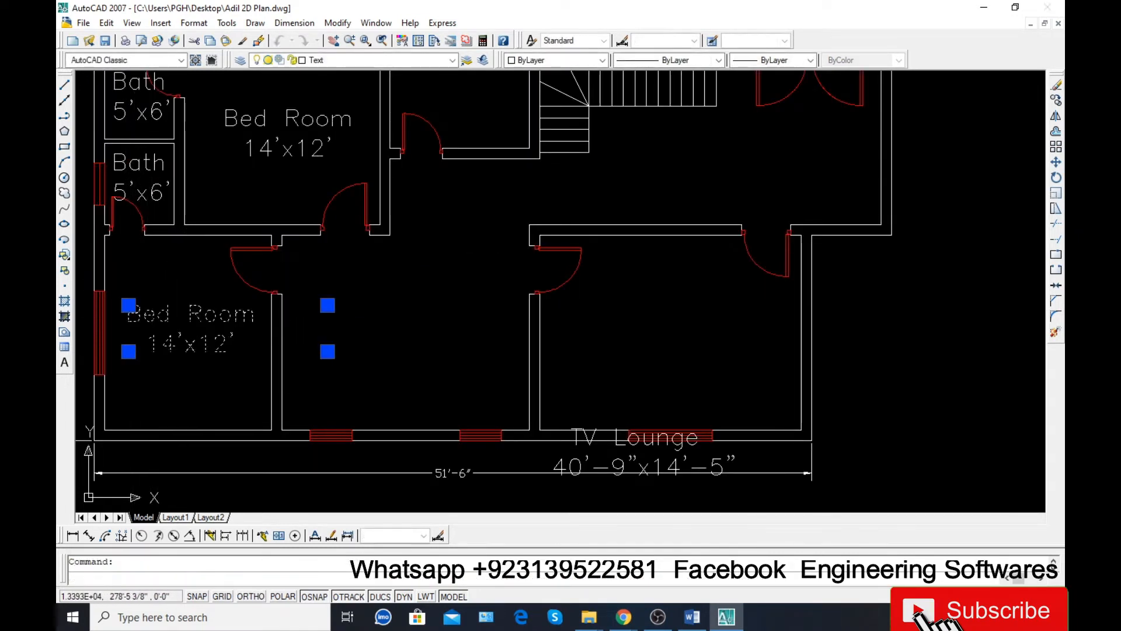
pyautogui.doubleClick(175, 330)
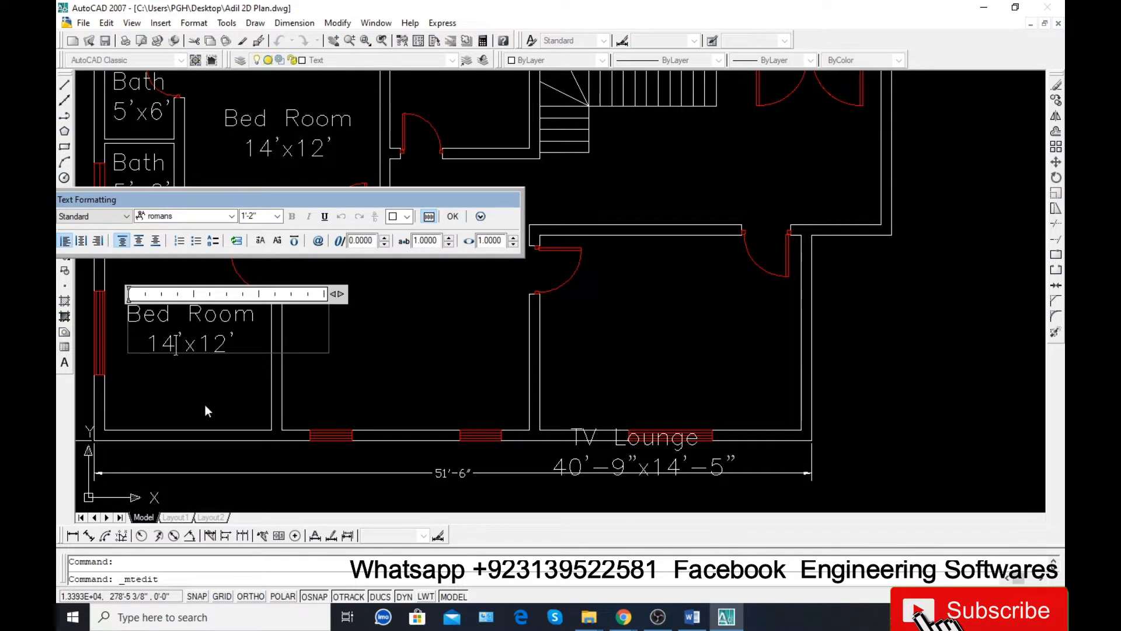
pyautogui.press('BackSpace')
pyautogui.write('2')
pyautogui.press('Right')
pyautogui.press('Right')
pyautogui.press('Right')
pyautogui.press('Right')
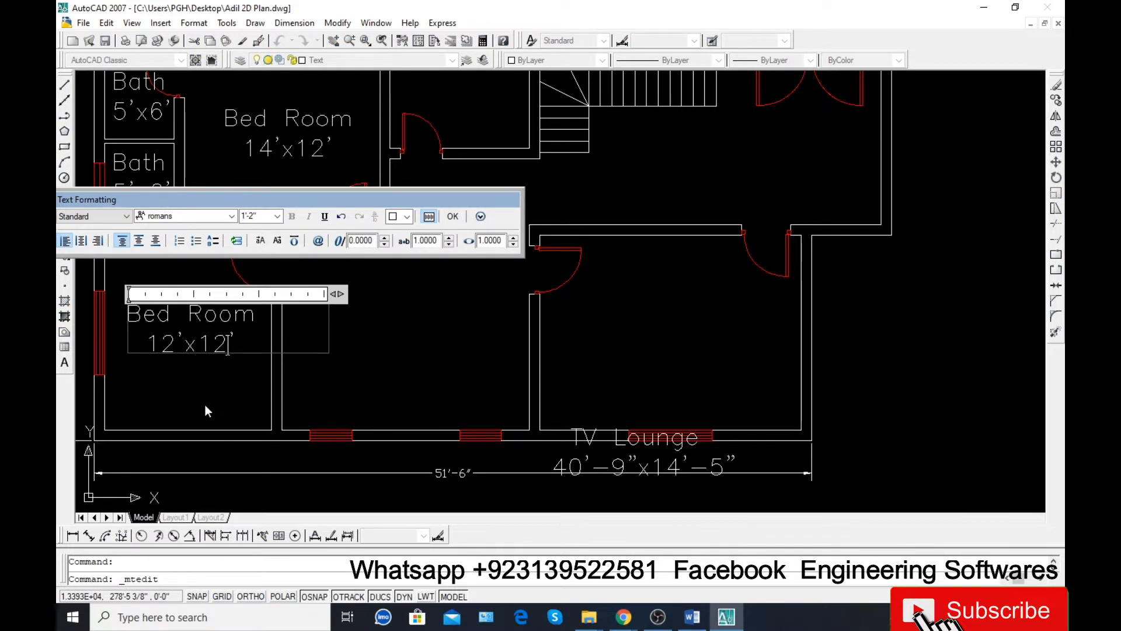
pyautogui.press('BackSpace')
pyautogui.write('4')
pyautogui.click(205, 404)
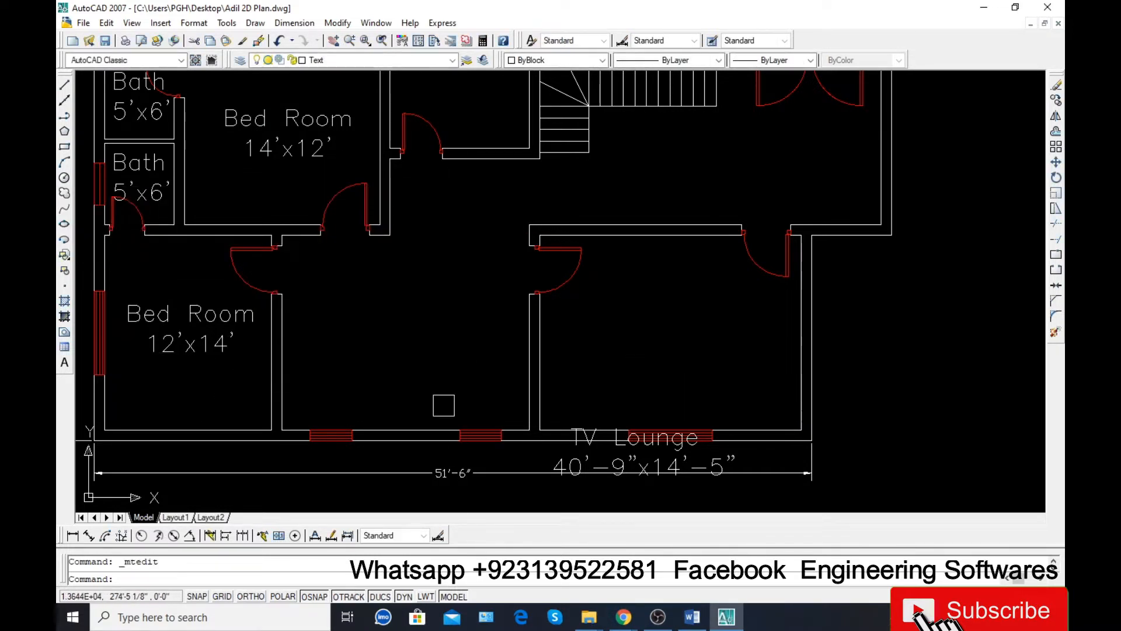
# Move the TV Lounge label from the bottom wall into the middle room beside the 12'x14' Bed Room
pyautogui.click(593, 467)
pyautogui.write('m')
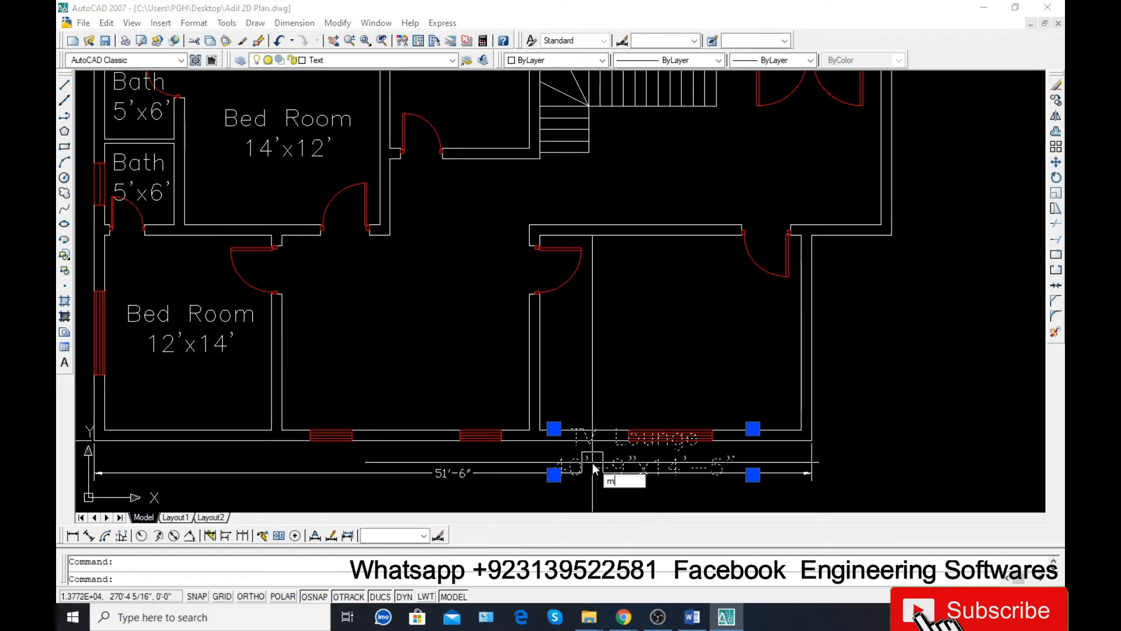
pyautogui.press('Return')
pyautogui.click(551, 473)
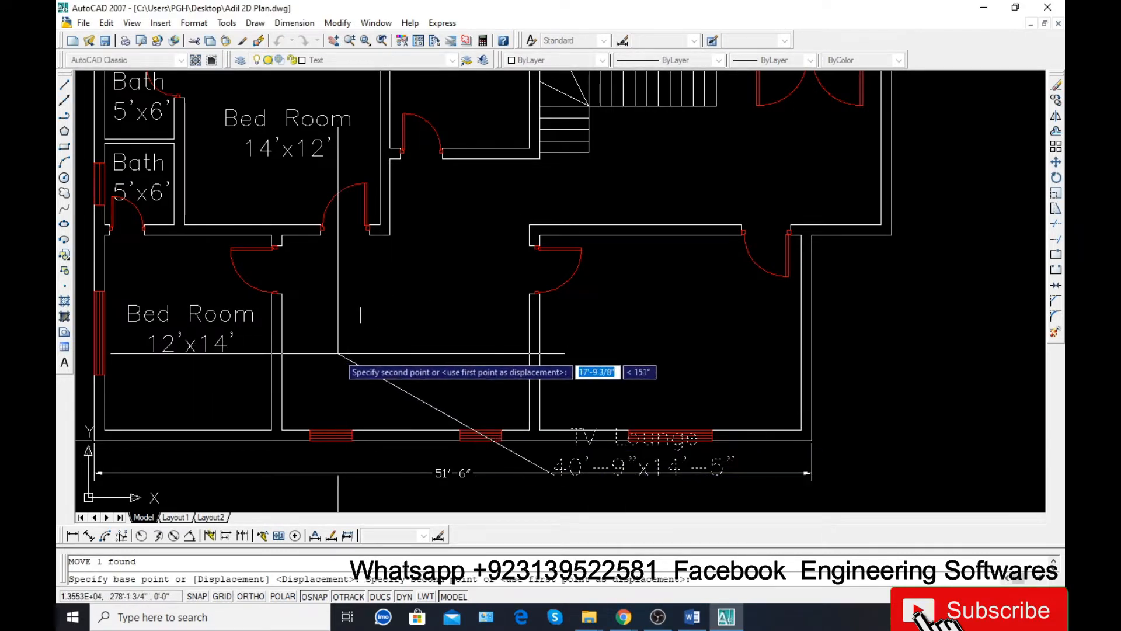
pyautogui.click(335, 353)
pyautogui.scroll(2, 370, 350)
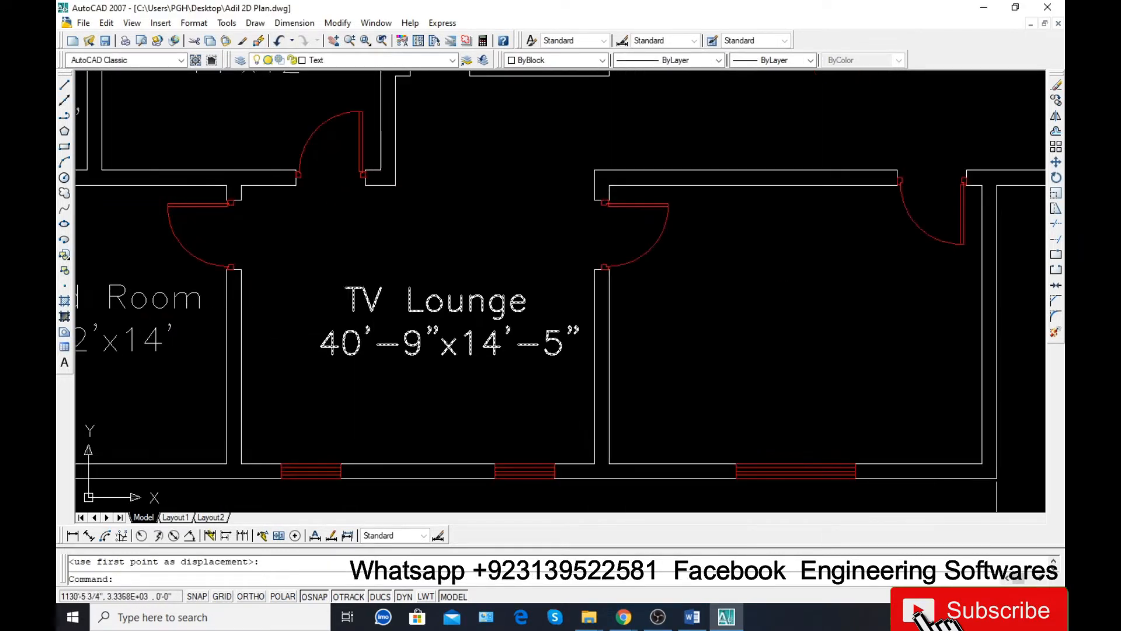
pyautogui.scroll(-2, 331, 364)
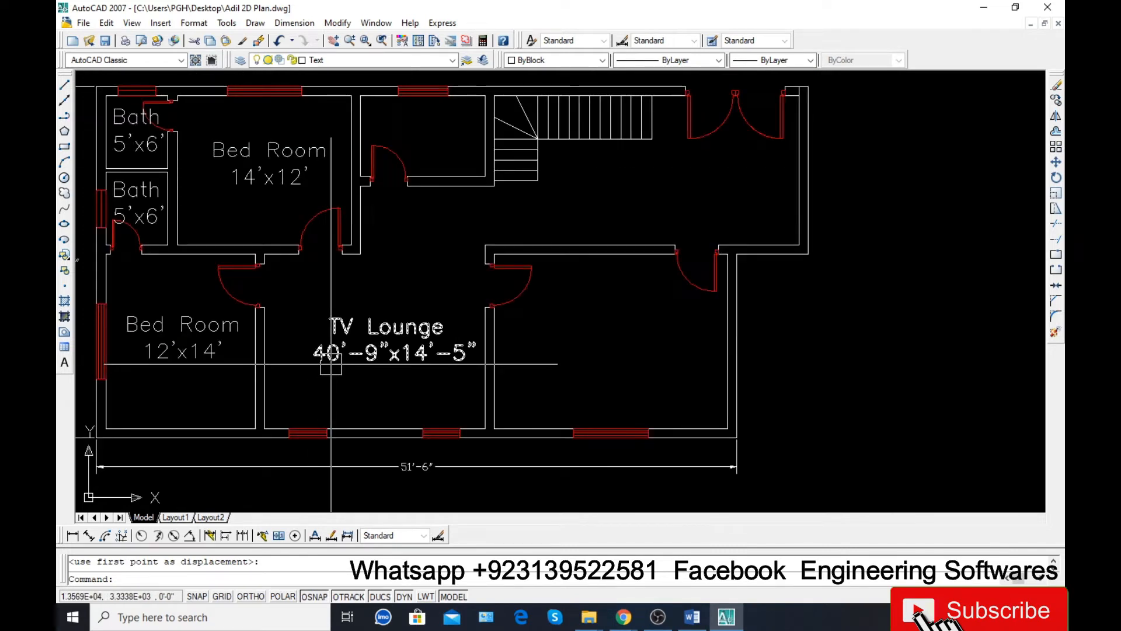
# Erase the door between the 14'x12' Bed Room and the TV Lounge, along with the jamb lines of its opening
pyautogui.scroll(3, 332, 218)
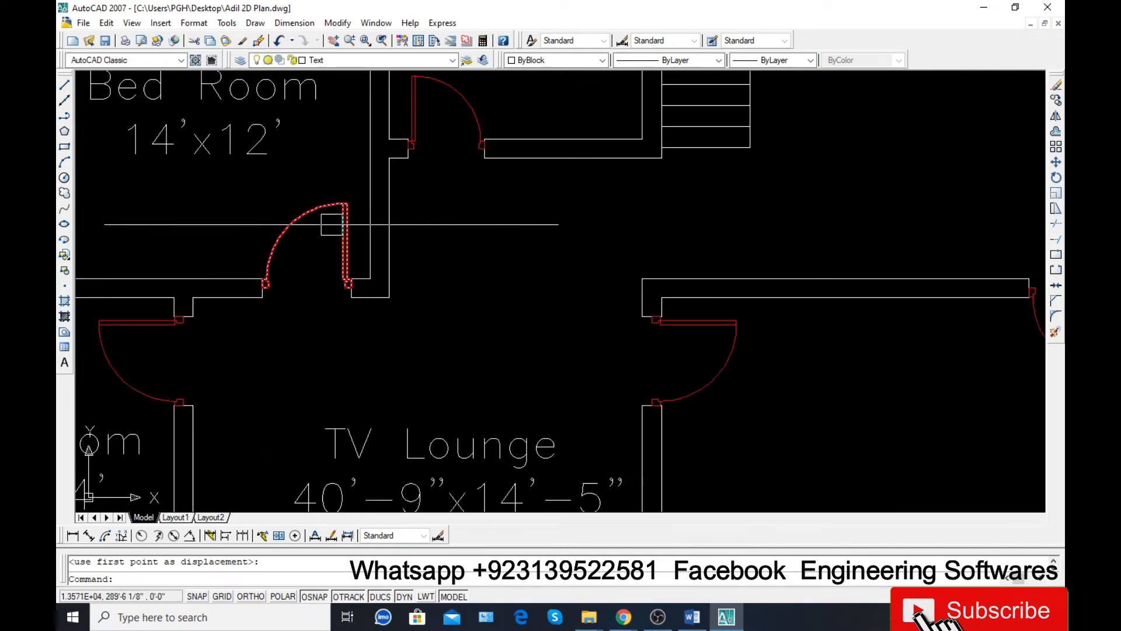
pyautogui.click(317, 218)
pyautogui.press('Delete')
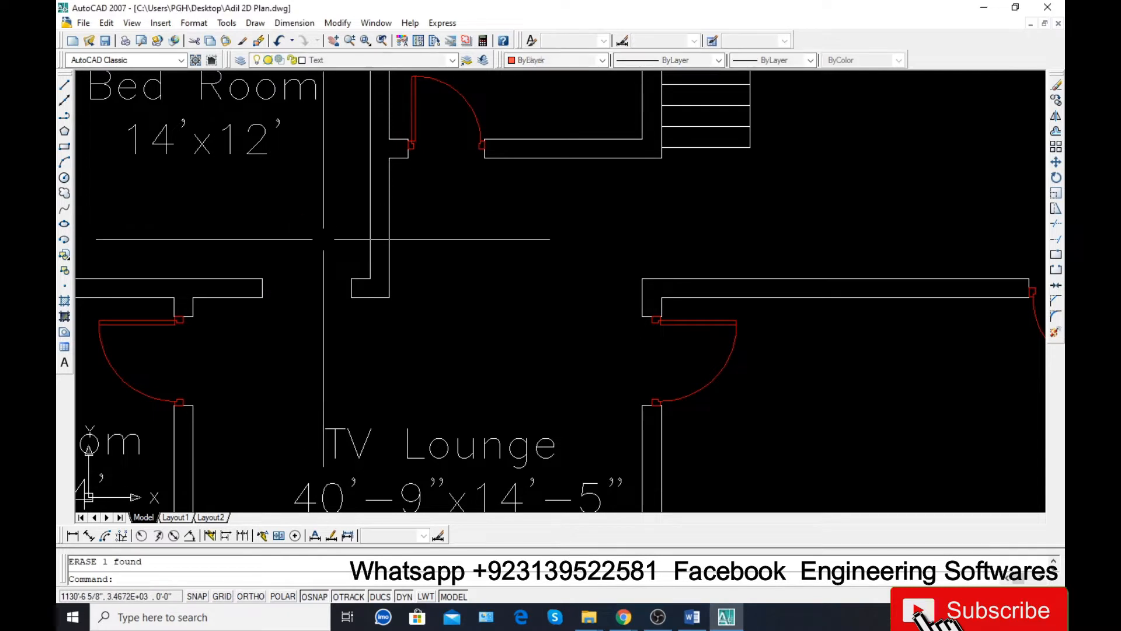
pyautogui.click(325, 238)
pyautogui.click(388, 325)
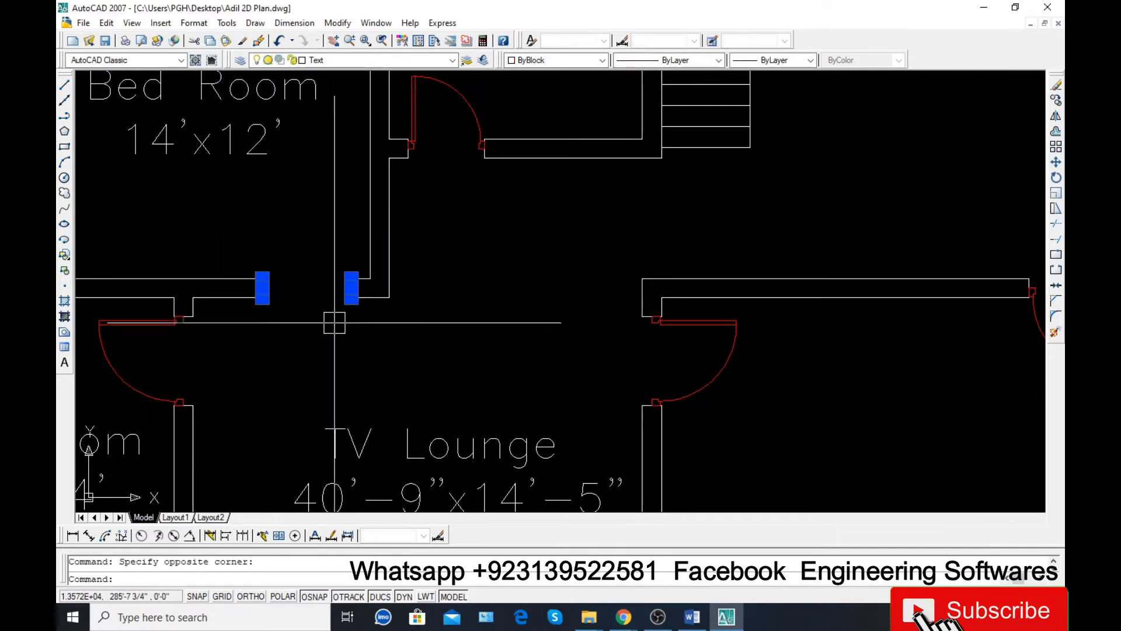
pyautogui.write('e')
pyautogui.press('Return')
# Join the wall lines across the former door opening of the 14'x12' Bed Room
pyautogui.write('j')
pyautogui.press('Return')
pyautogui.click(260, 278)
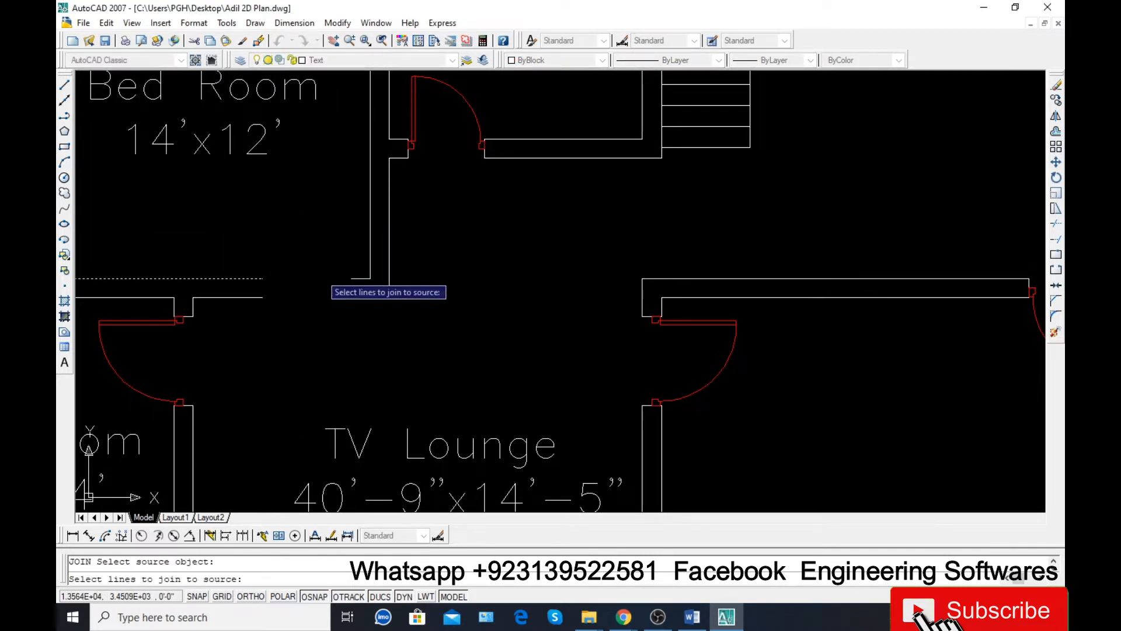
pyautogui.click(361, 278)
pyautogui.press('Return')
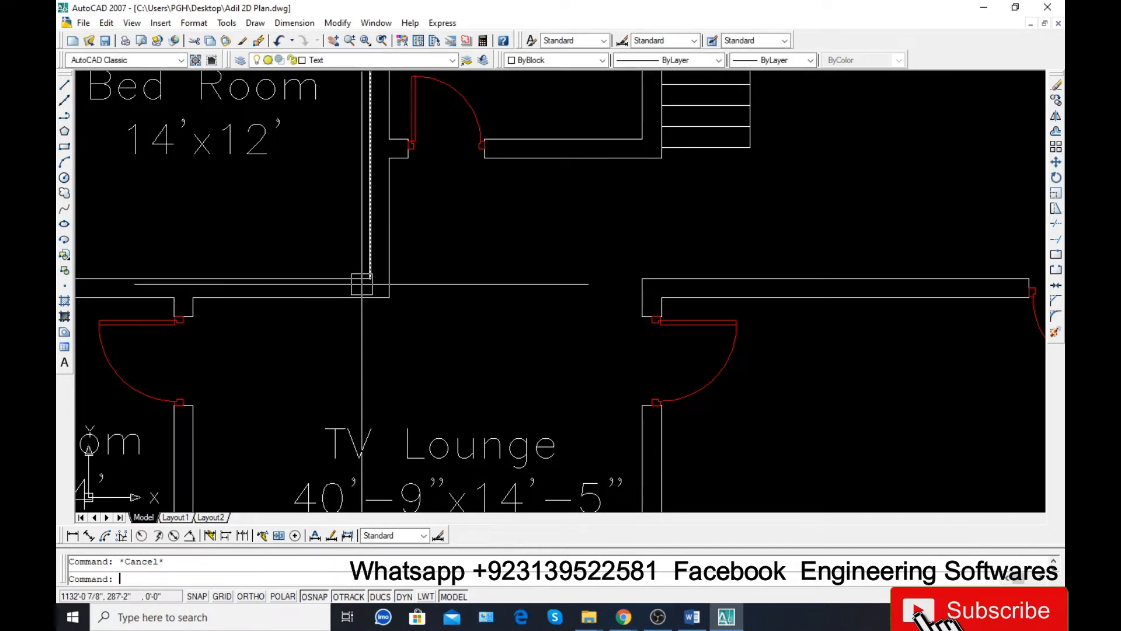
# Try to chamfer the inner wall corner of the 14'x12' Bed Room using the existing chamfer distances
pyautogui.write('cha')
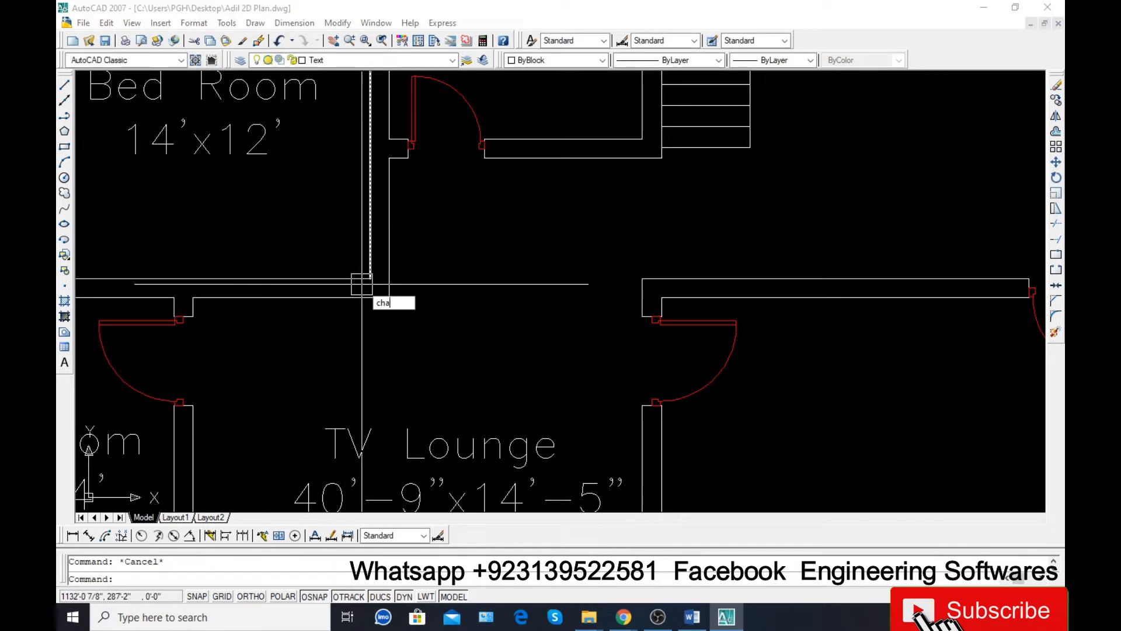
pyautogui.press('Return')
pyautogui.click(345, 278)
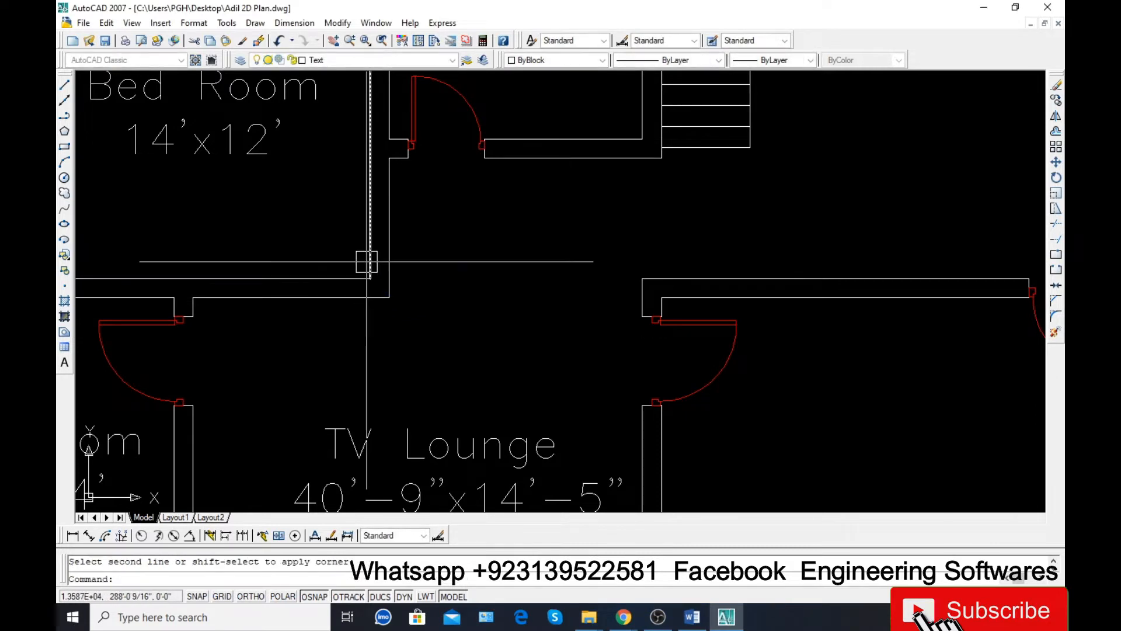
pyautogui.press('Escape')
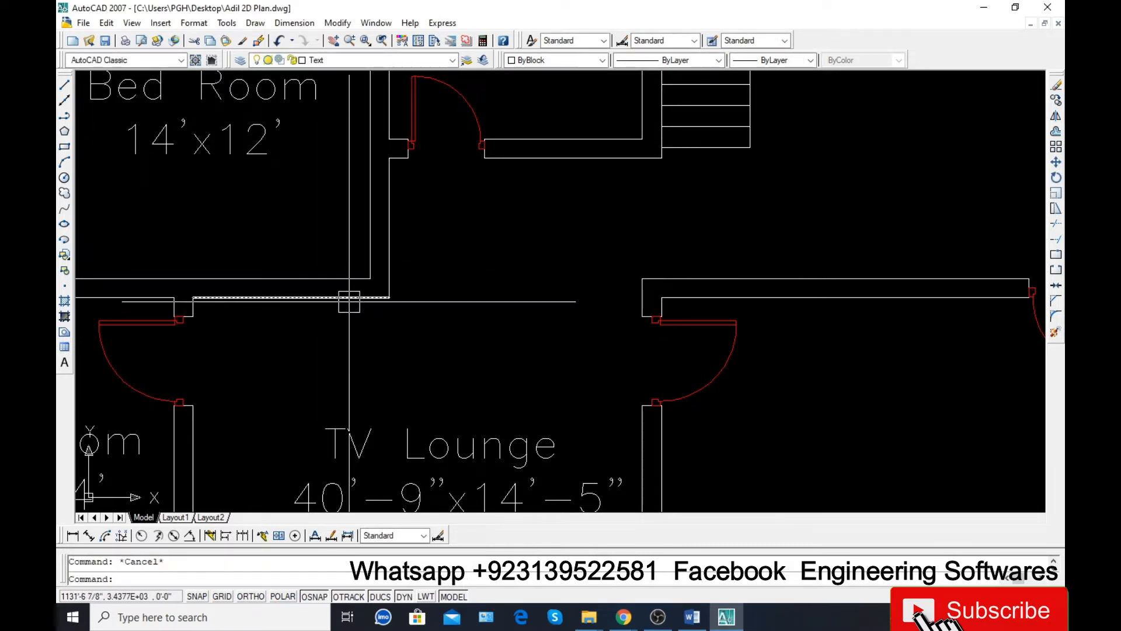
# Chamfer the inner and outer wall lines at the 14'x12' Bed Room's corner facing the TV Lounge, with both distances set to 4'
pyautogui.write('cha')
pyautogui.press('Return')
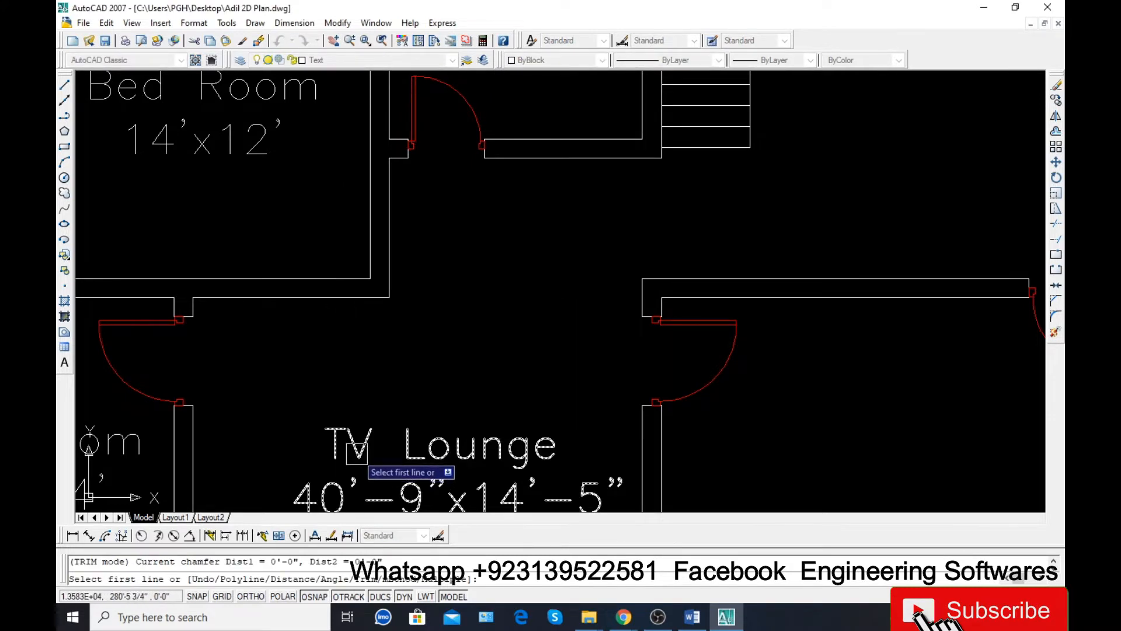
pyautogui.write('d')
pyautogui.press('Return')
pyautogui.write('4')
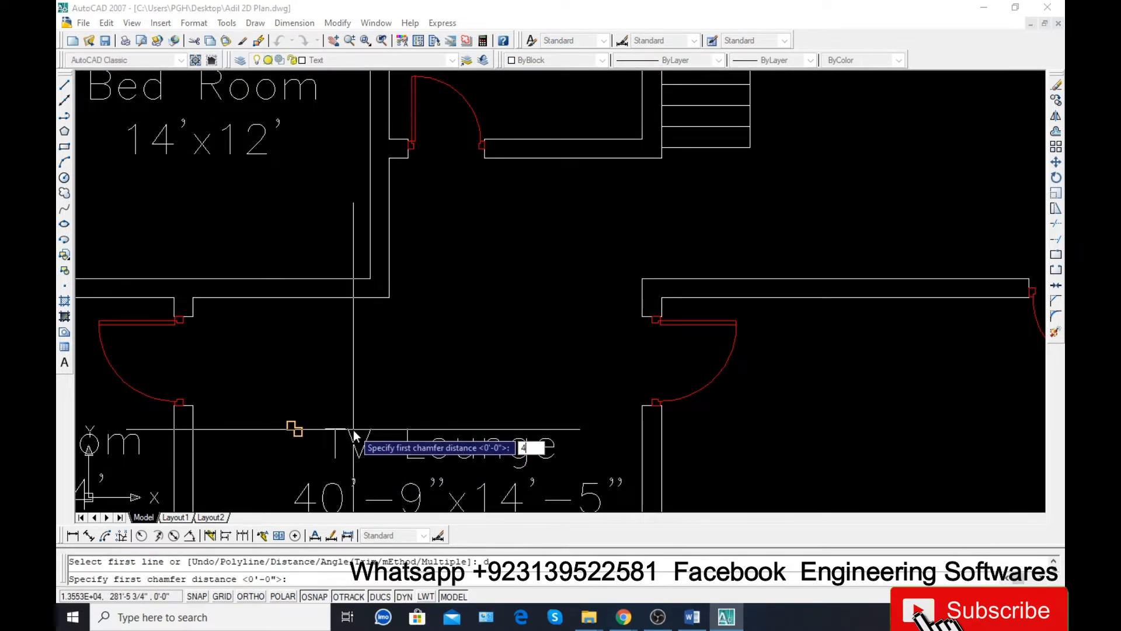
pyautogui.write("'")
pyautogui.press('Return')
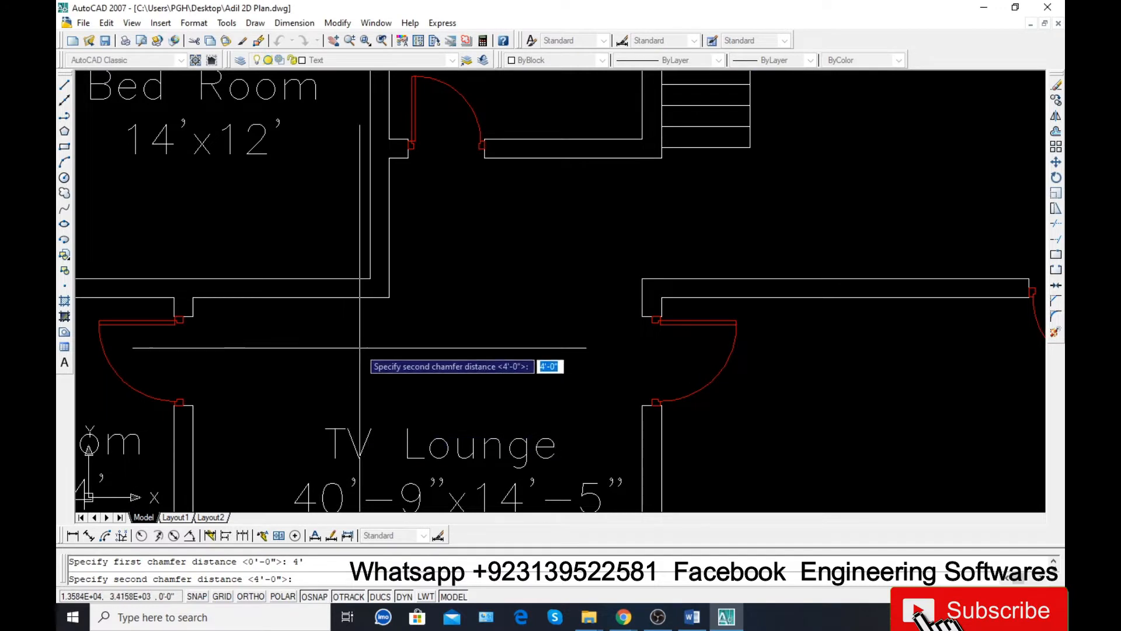
pyautogui.press('Return')
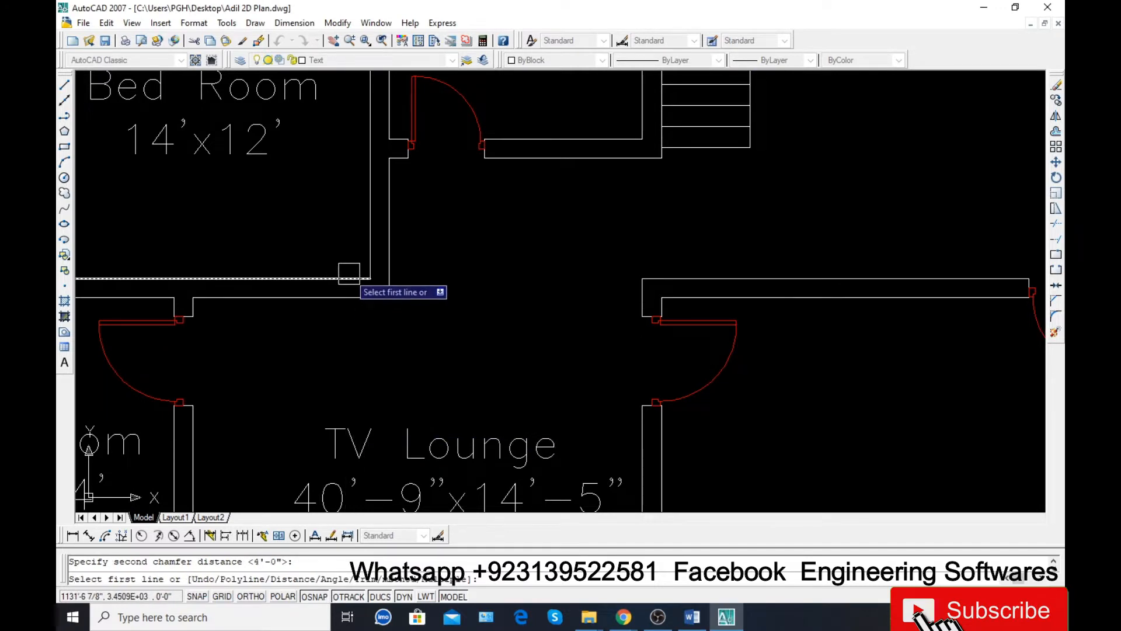
pyautogui.click(370, 243)
pyautogui.click(344, 279)
pyautogui.press('Return')
pyautogui.click(342, 297)
pyautogui.scroll(-3, 383, 250)
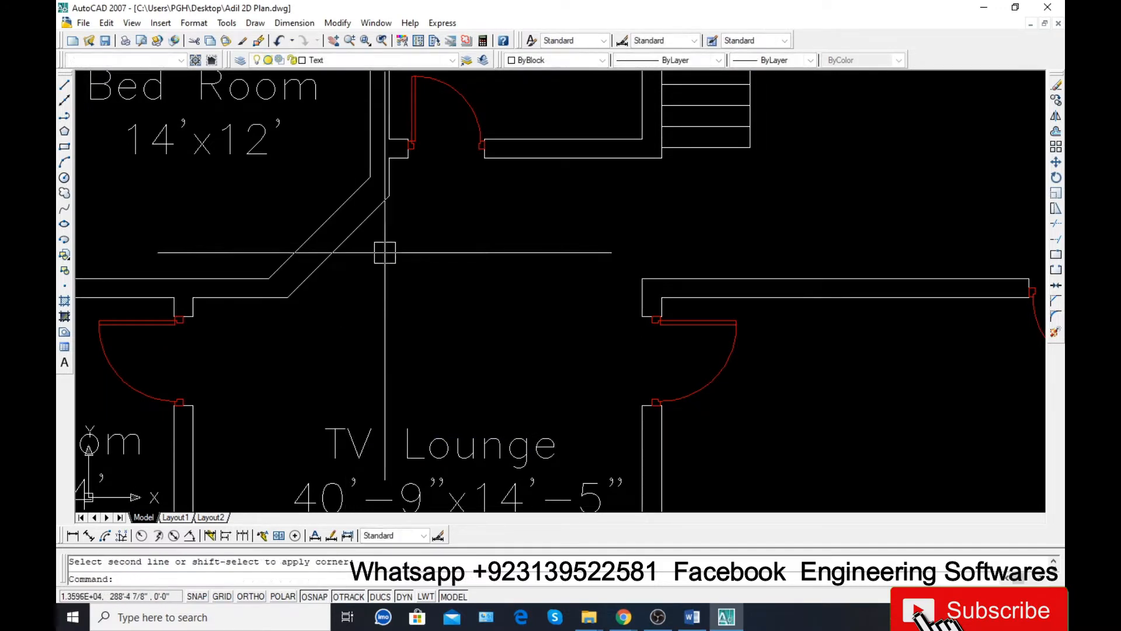
pyautogui.press('Escape')
# Draw a line from the upper end of the inner chamfer through the outer corner, diagonally into the lounge
pyautogui.scroll(3, 329, 257)
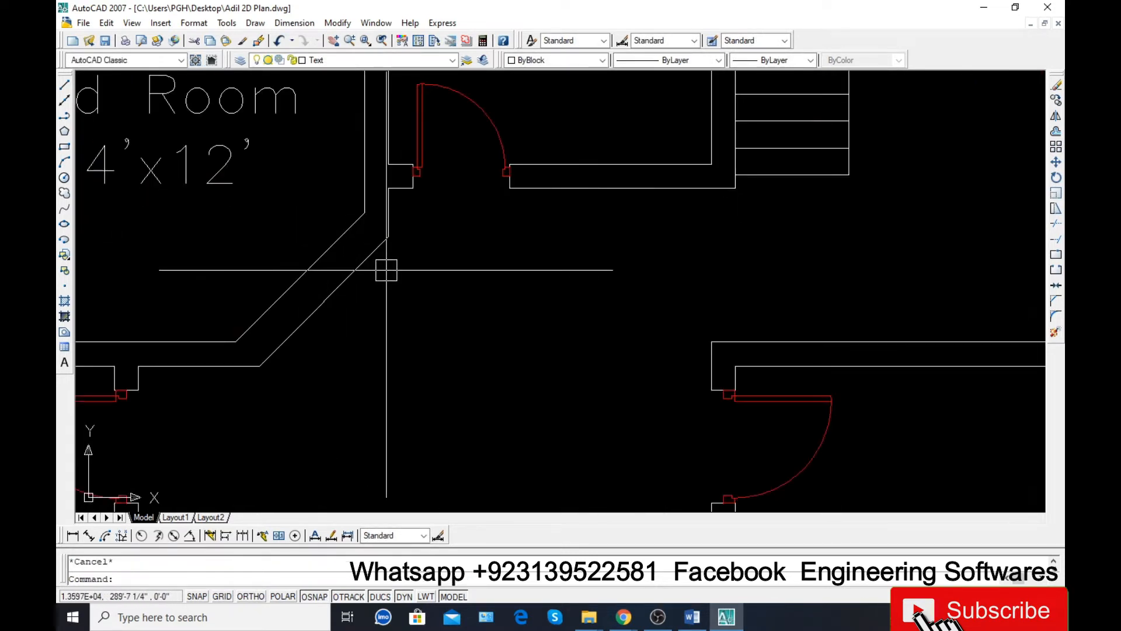
pyautogui.write('l')
pyautogui.press('Return')
pyautogui.click(365, 213)
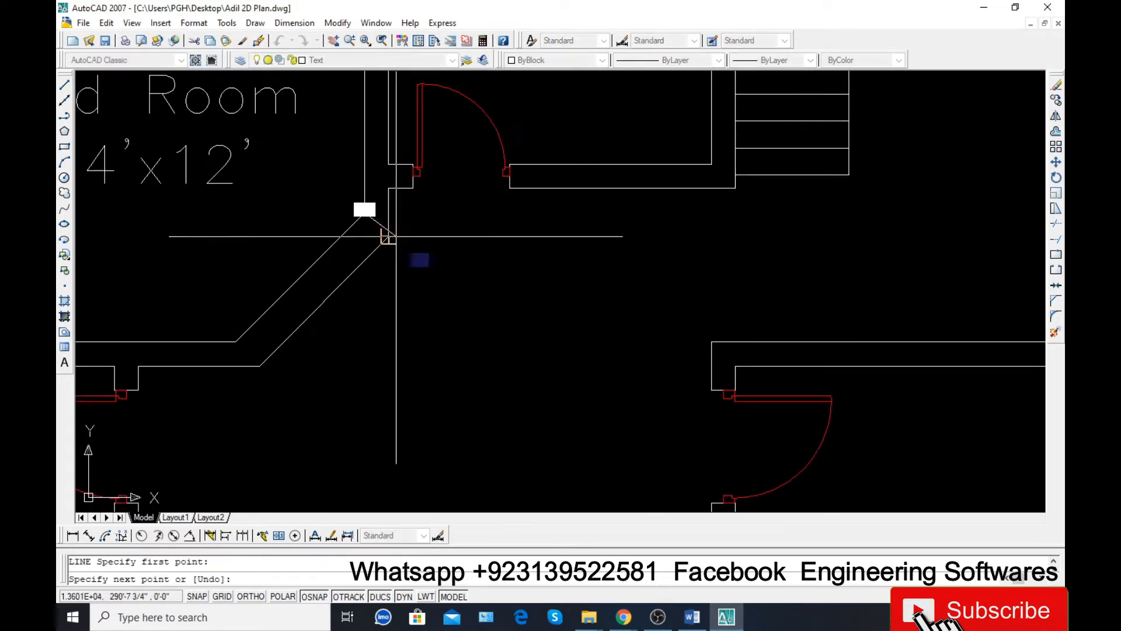
pyautogui.click(439, 286)
pyautogui.press('Return')
# Draw a second diagonal line about 3'-5" long from the lower end of the inner chamfer through the outer corner into the lounge
pyautogui.press('Return')
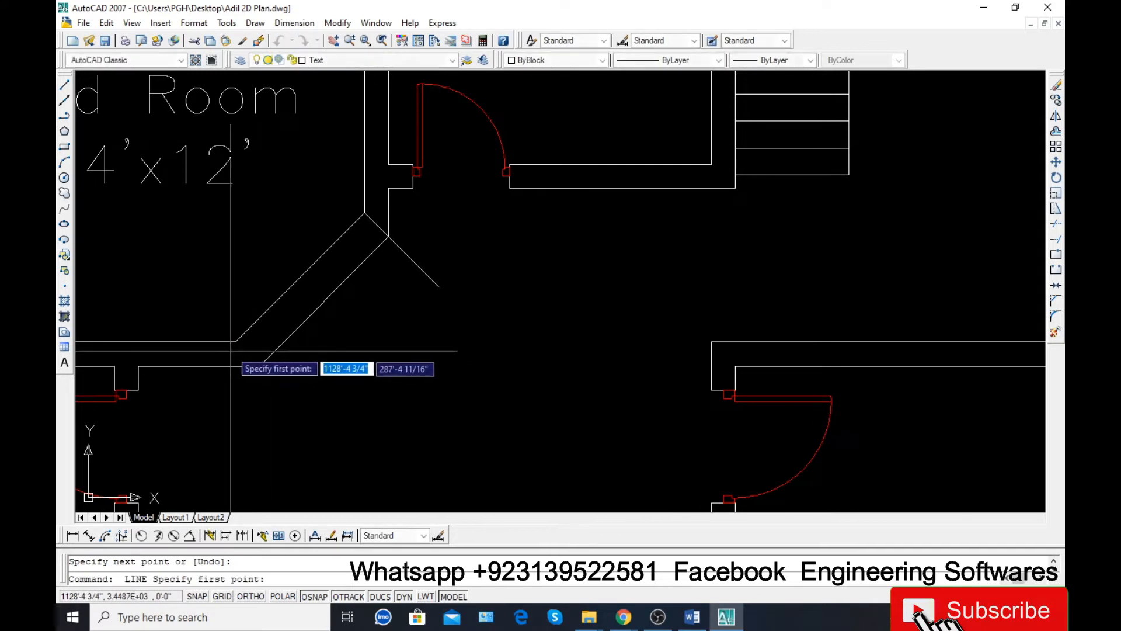
pyautogui.click(235, 342)
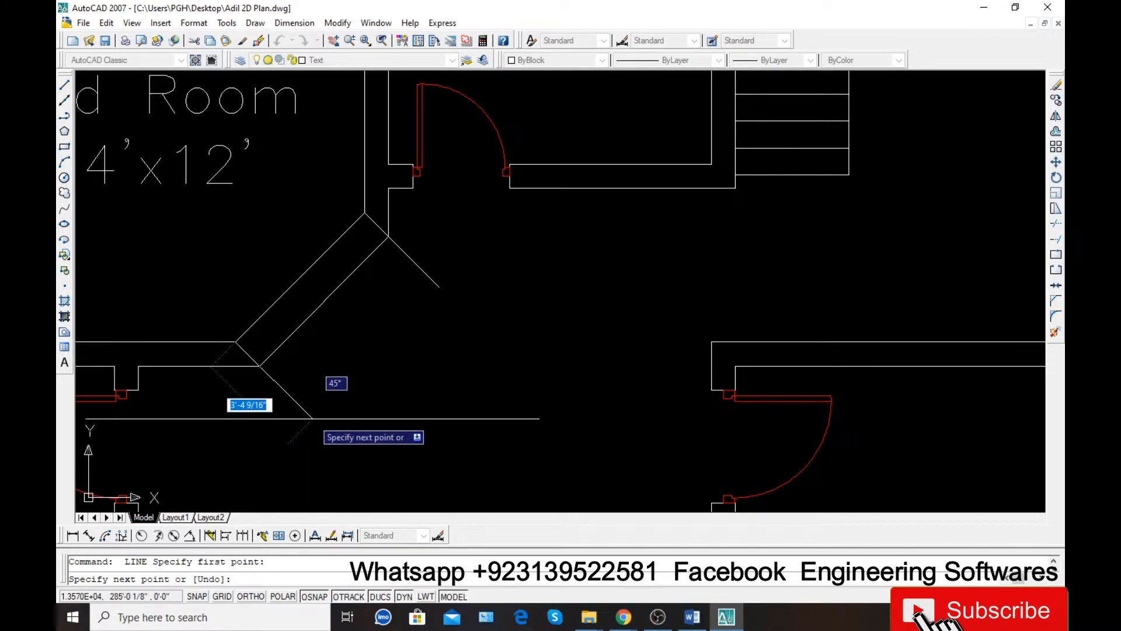
pyautogui.click(311, 418)
pyautogui.press('Return')
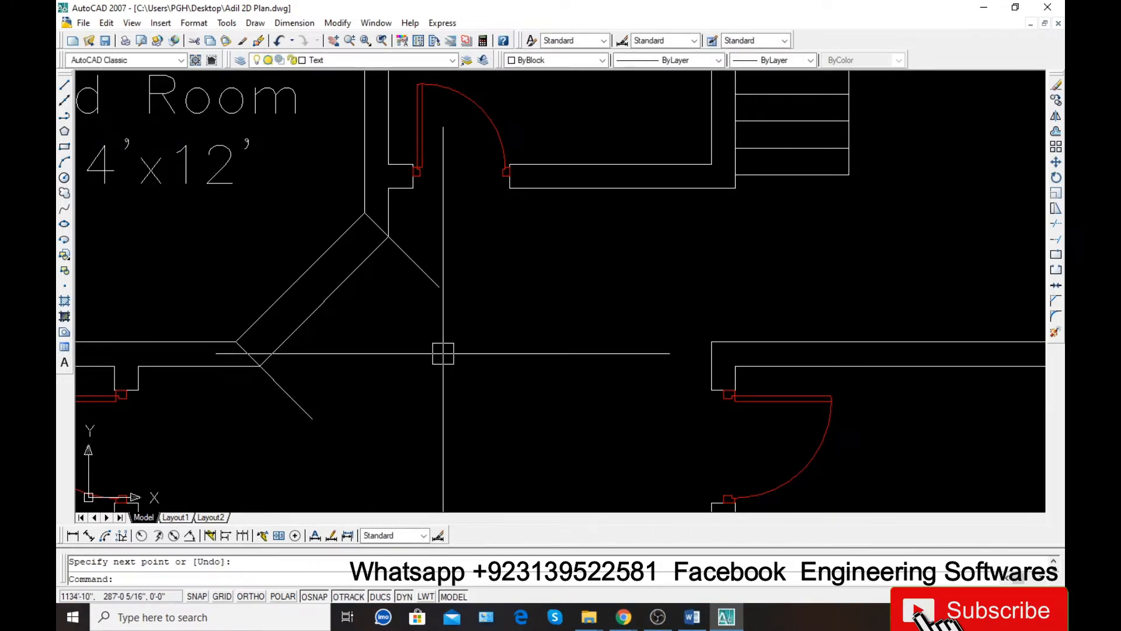
# Offset the two diagonal lines at the chamfered Bed Room corner inward by 9", toward each other
pyautogui.scroll(3, 289, 371)
pyautogui.click(255, 382)
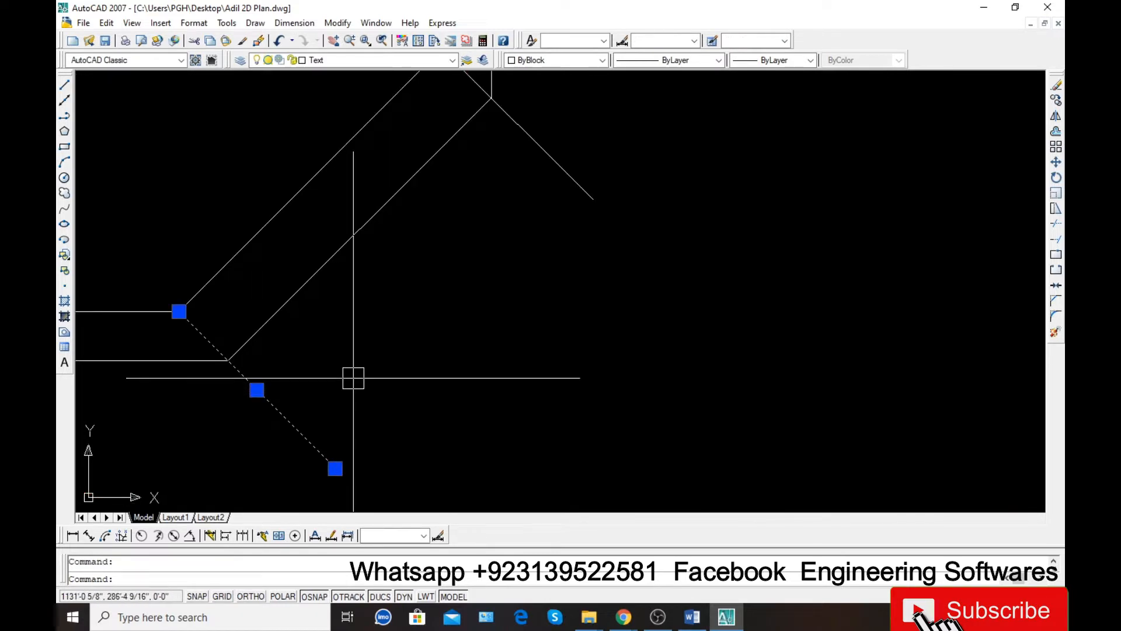
pyautogui.write('o')
pyautogui.press('Return')
pyautogui.write('9')
pyautogui.press('Return')
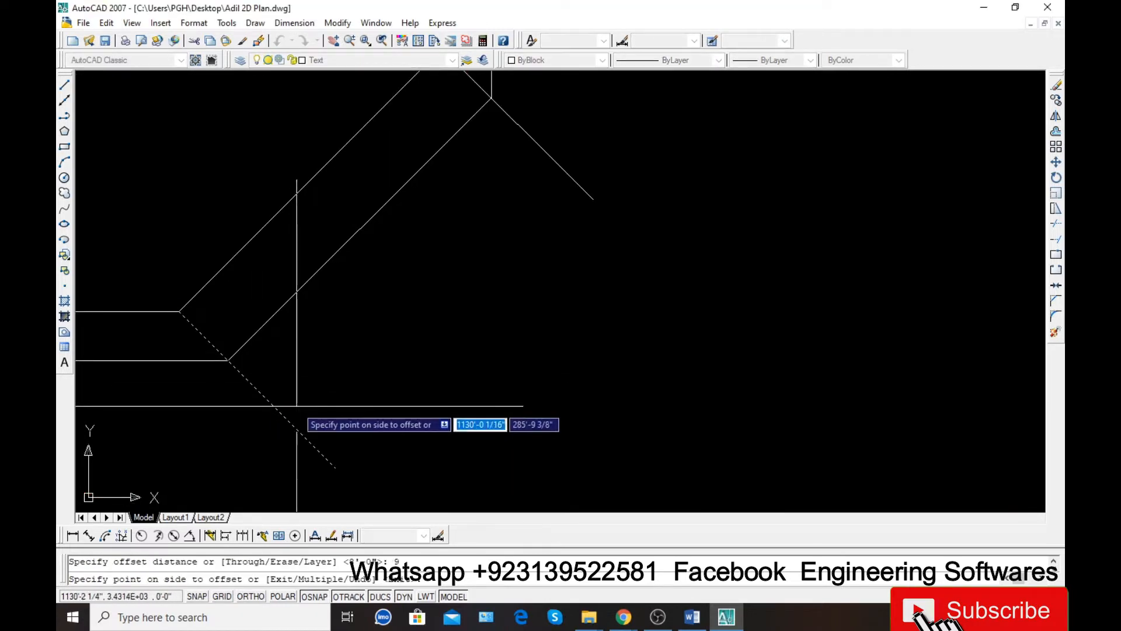
pyautogui.click(321, 385)
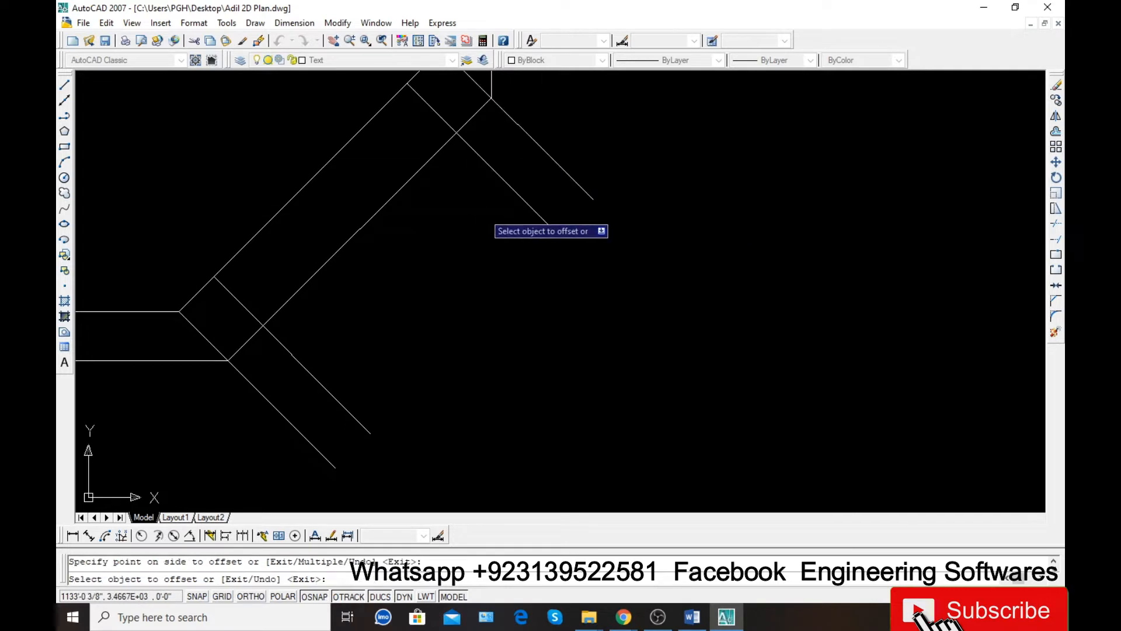
pyautogui.press('Escape')
# Trim the diagonal line ends projecting into the lounge and both chamfered wall lines between the offset lines to open the doorway
pyautogui.scroll(-1, 333, 376)
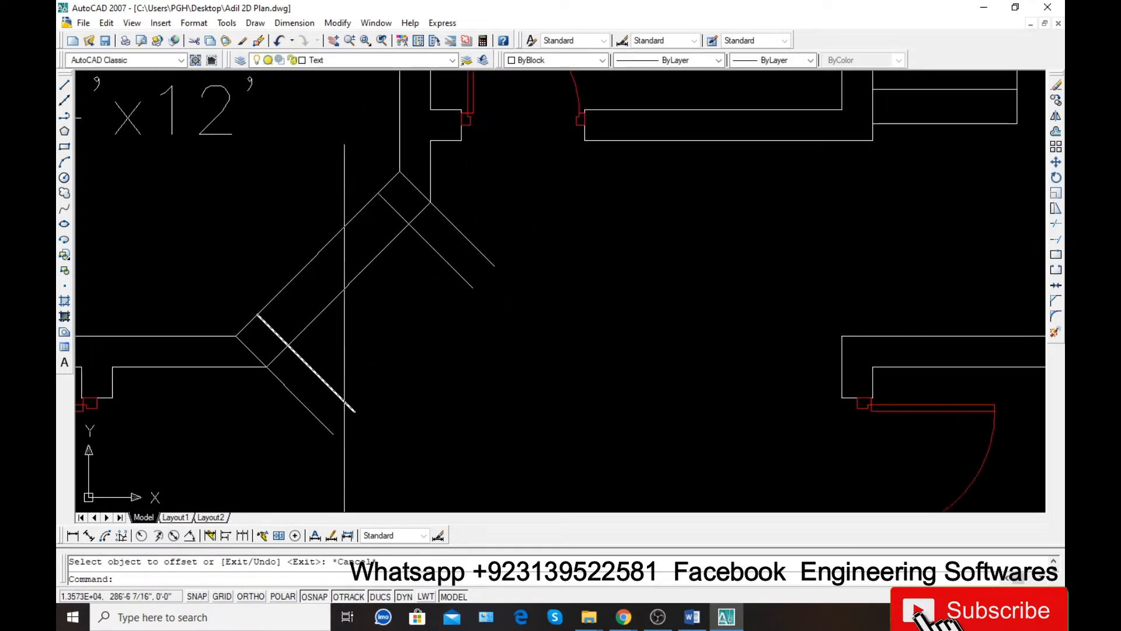
pyautogui.write('tr')
pyautogui.press('Return')
pyautogui.press('Return')
pyautogui.click(356, 370)
pyautogui.click(278, 432)
pyautogui.click(499, 216)
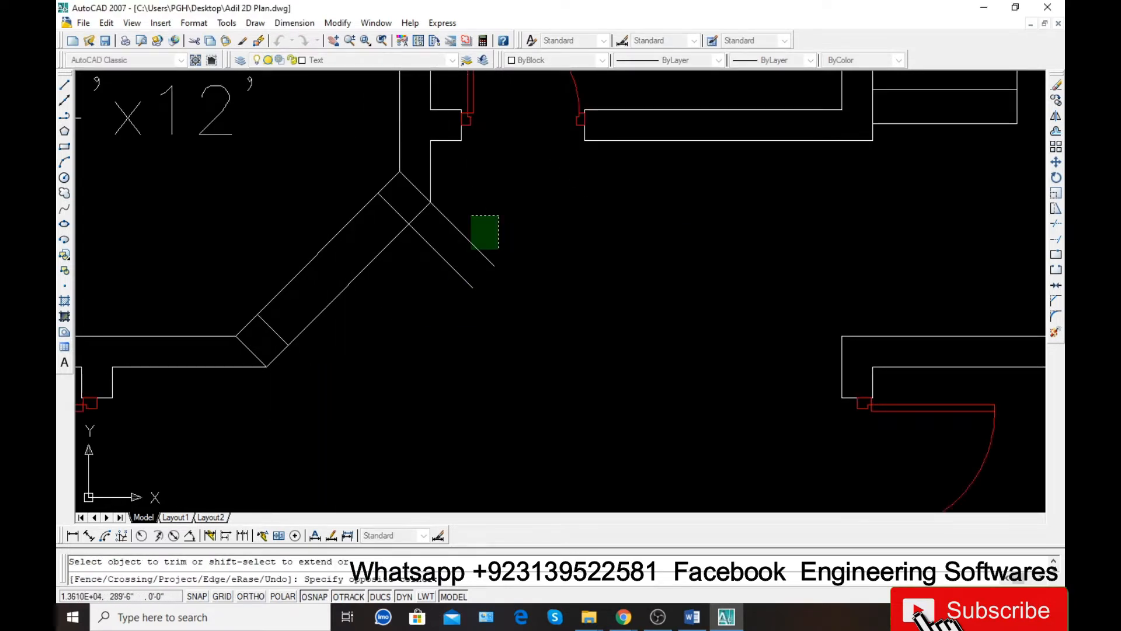
pyautogui.click(430, 268)
pyautogui.click(391, 300)
pyautogui.click(319, 227)
# Erase the two original diagonal lines crossing the wall at the chamfer ends, keeping the offset lines as the opening's jambs
pyautogui.scroll(-1, 399, 361)
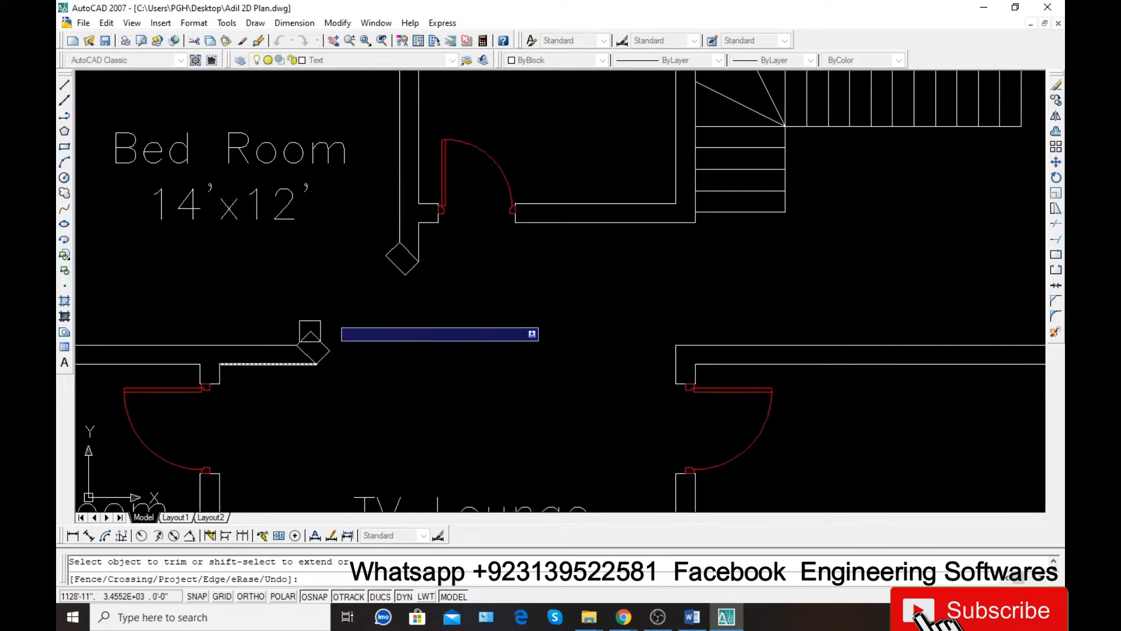
pyautogui.scroll(3, 327, 353)
pyautogui.scroll(-3, 336, 353)
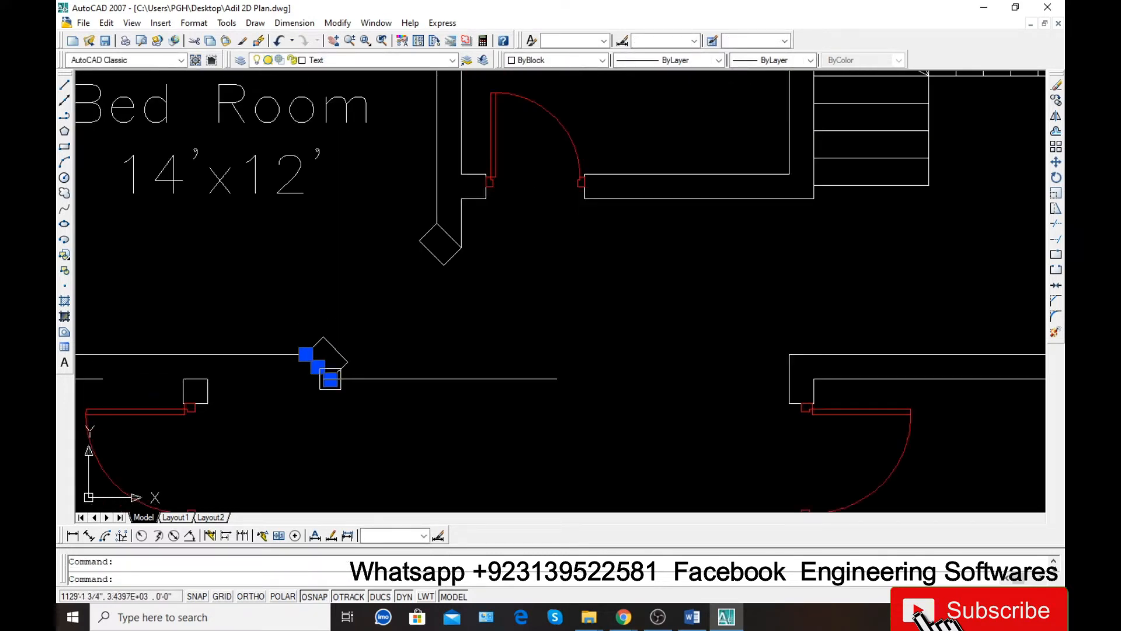
pyautogui.scroll(5, 440, 240)
pyautogui.press('Delete')
pyautogui.scroll(-5, 415, 257)
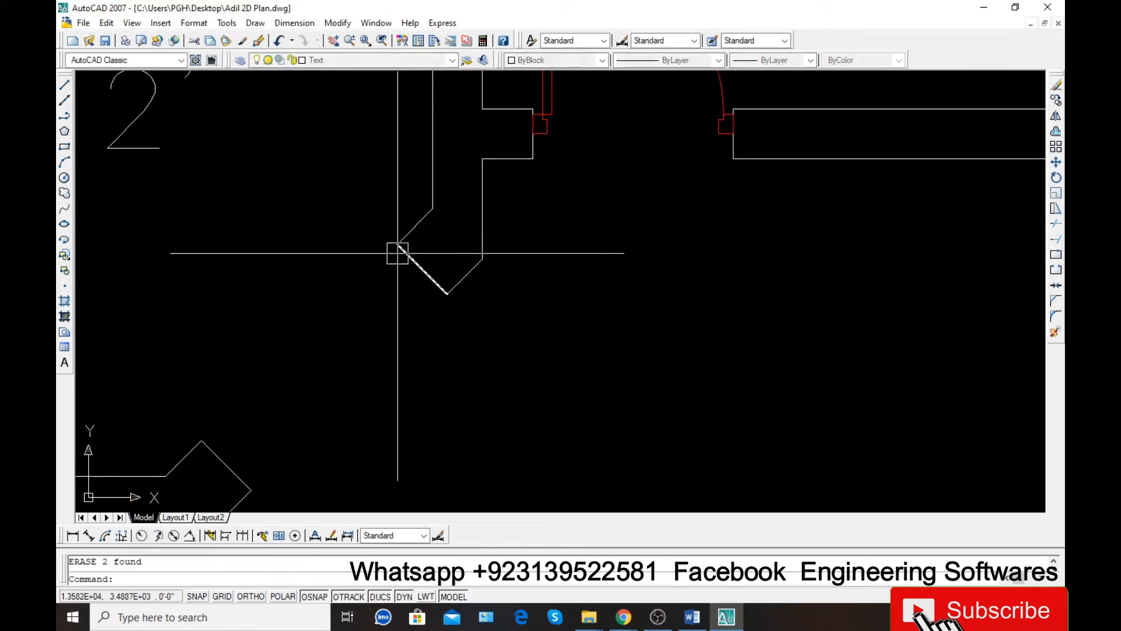
pyautogui.scroll(2, 435, 280)
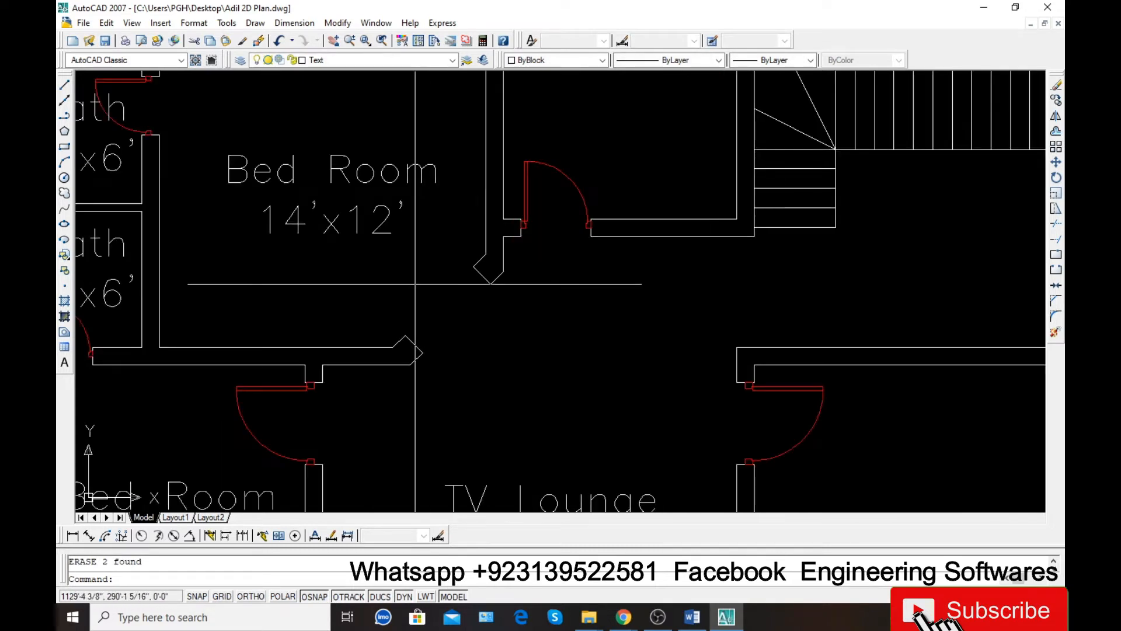
pyautogui.scroll(-2, 371, 331)
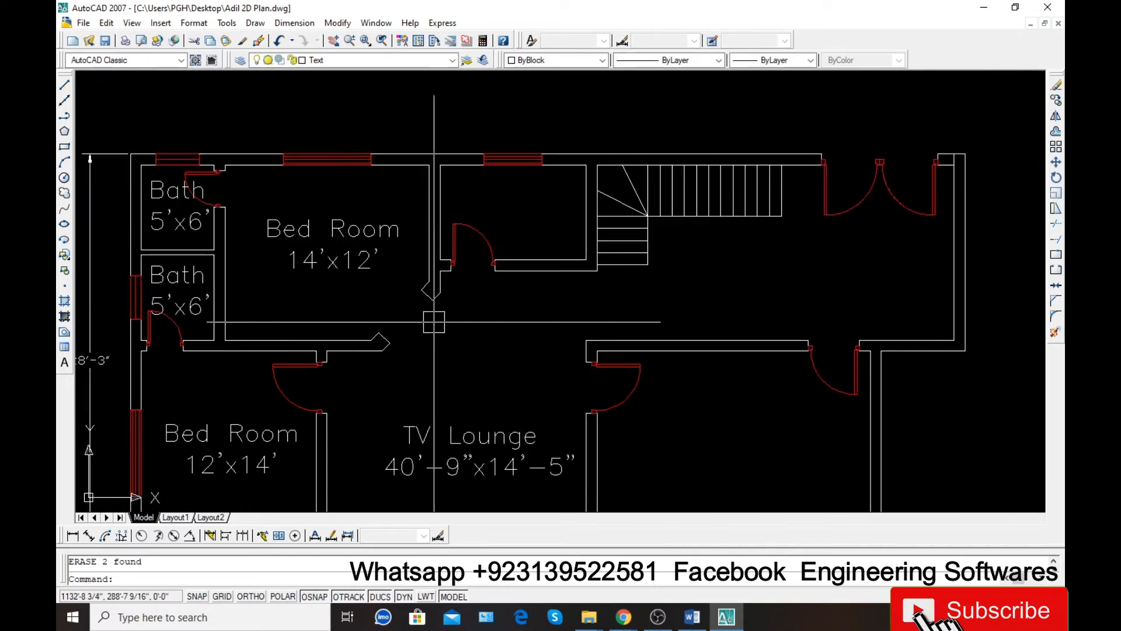
pyautogui.scroll(3, 387, 320)
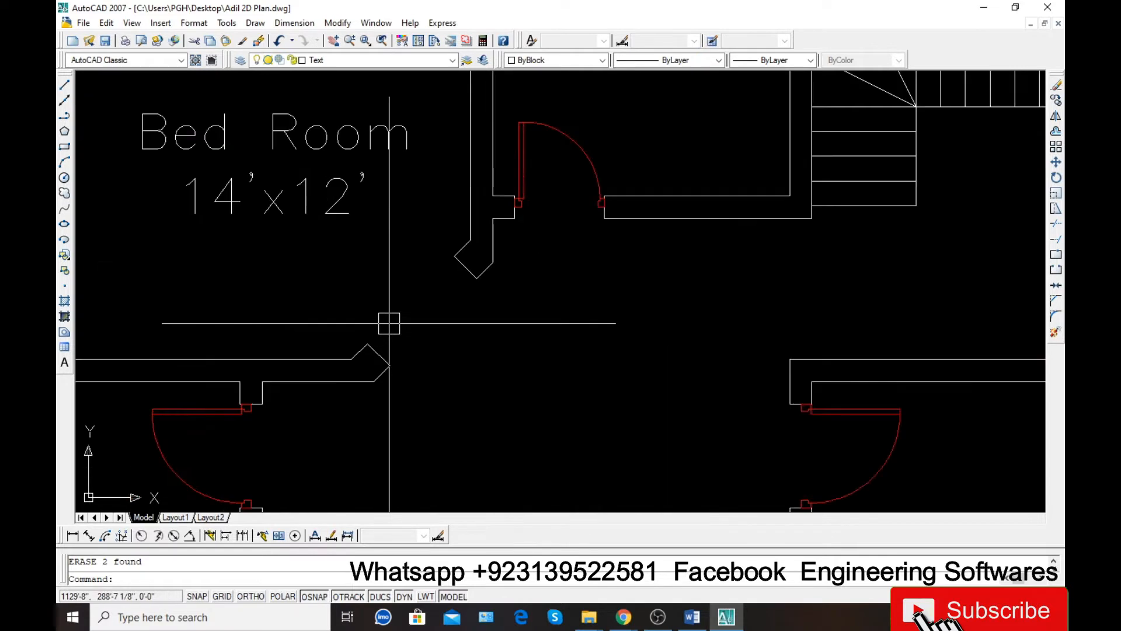